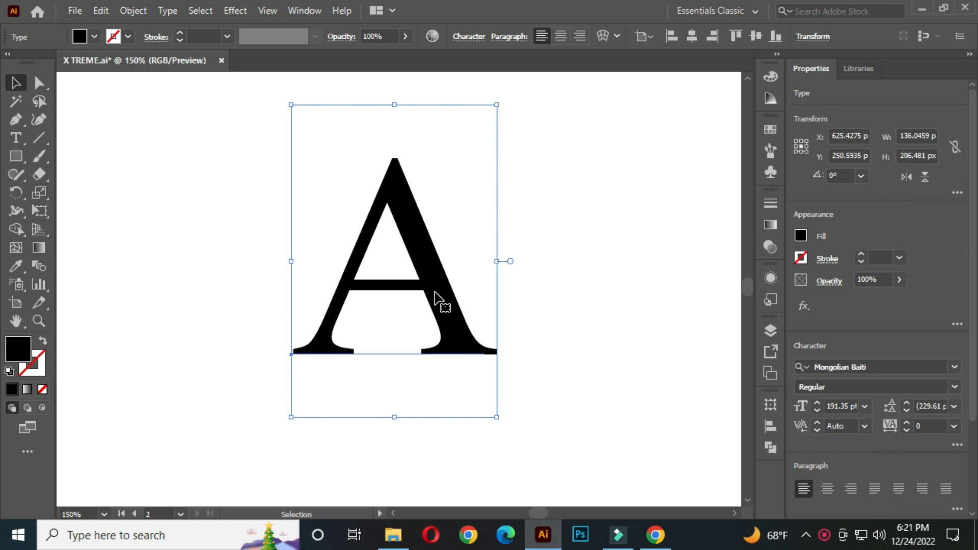
Duplicate the black letter A and place the copy about 50 px to its left so the two letters overlap.
drag(437, 294, 344, 293)
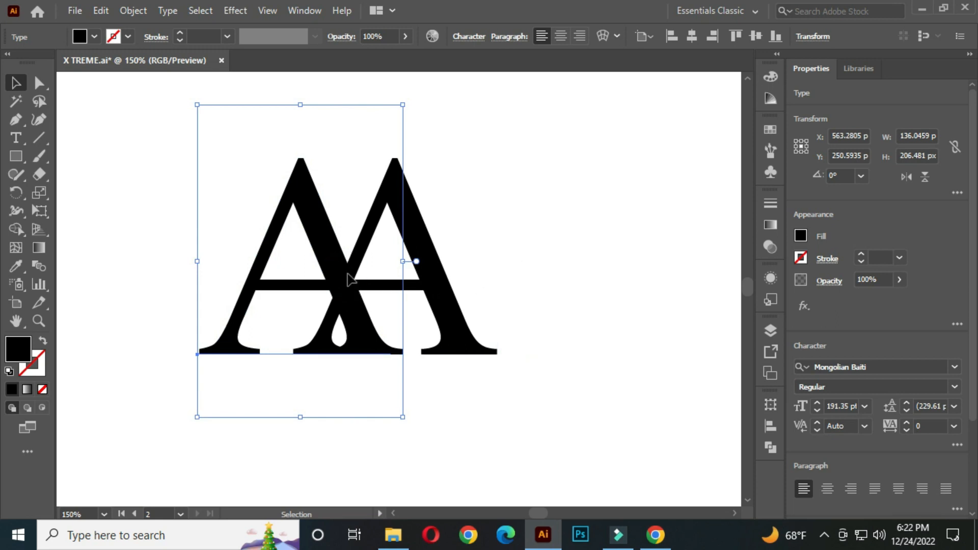
drag(346, 275, 366, 275)
click(508, 220)
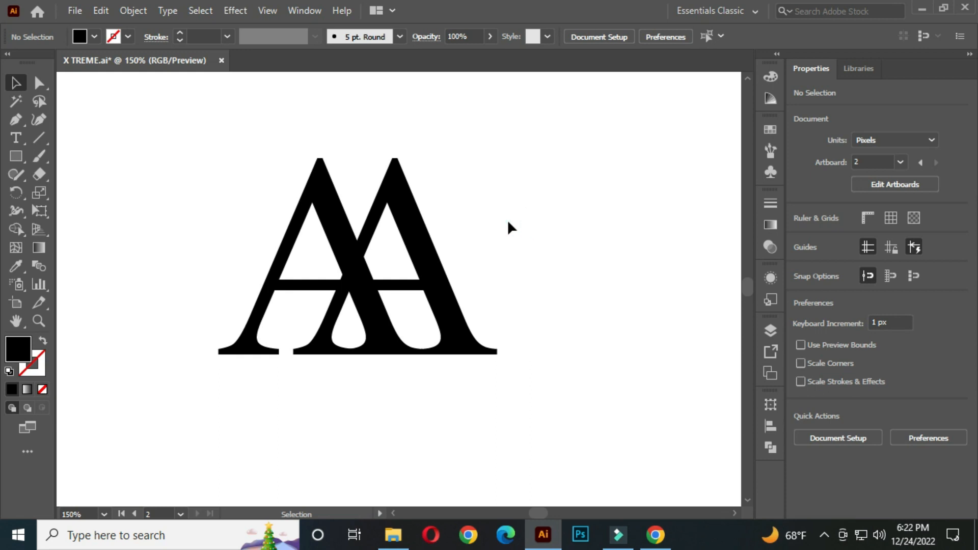
Bring the right-hand letter A to the front of the stacking order.
scroll(444, 282, down, 1)
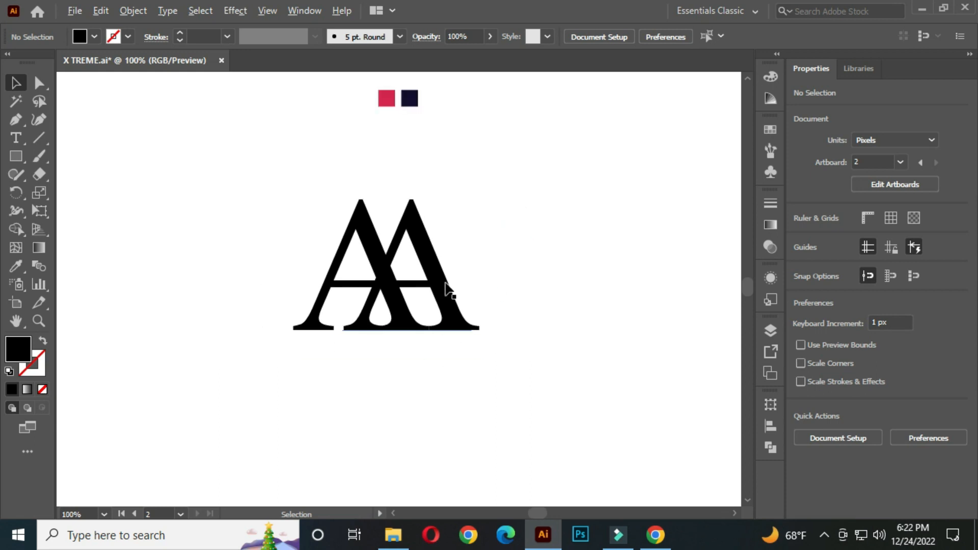
click(432, 254)
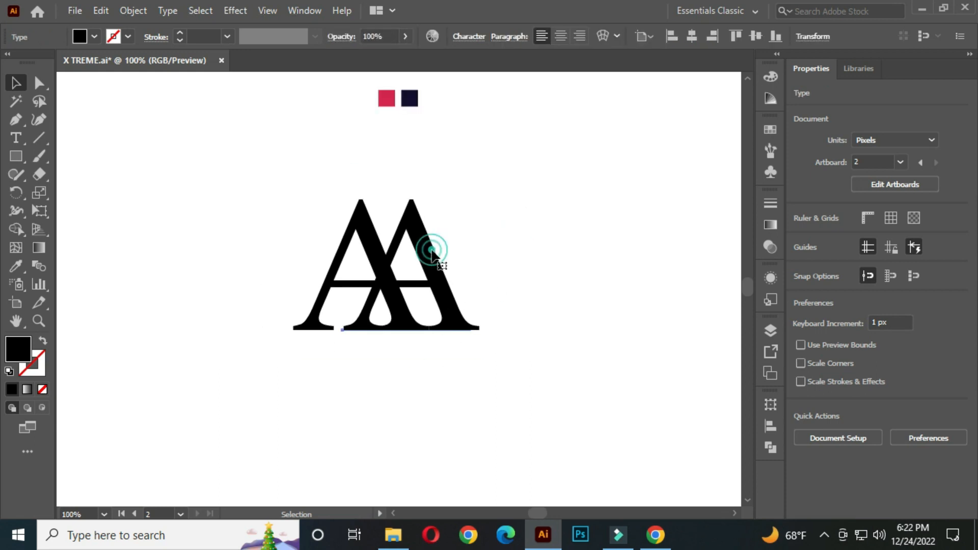
right_click(417, 224)
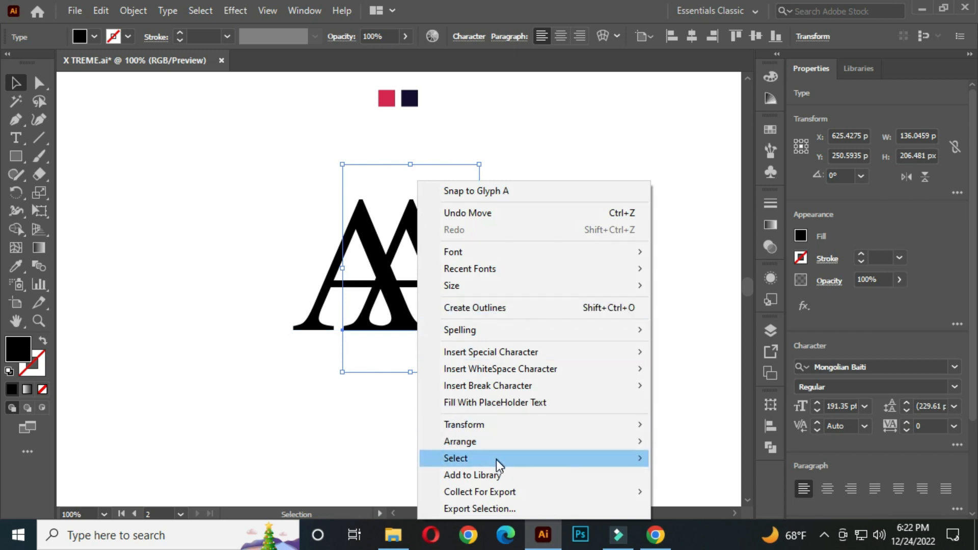
mouse_move(500, 449)
click(685, 443)
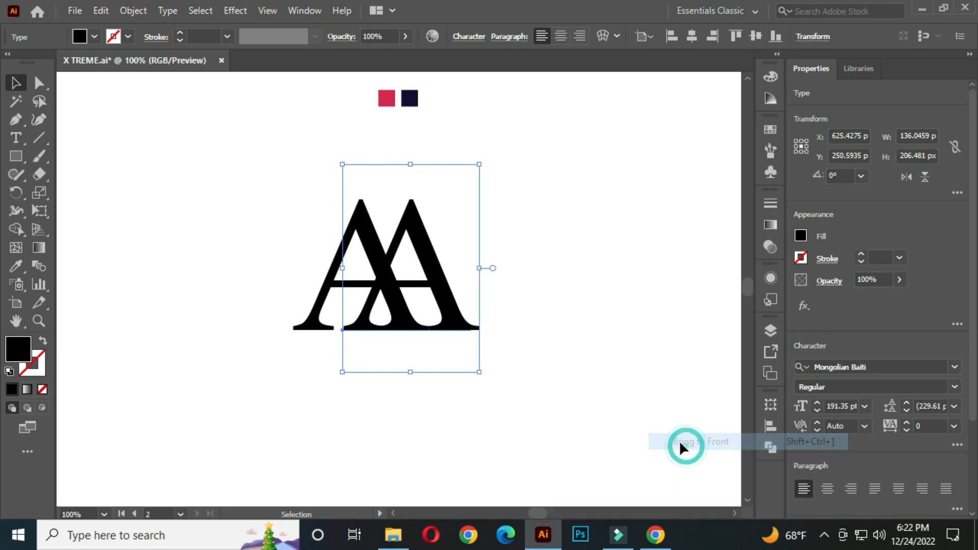
Fill the front letter A with the crimson colour sampled from the red swatch square above the letters.
click(16, 267)
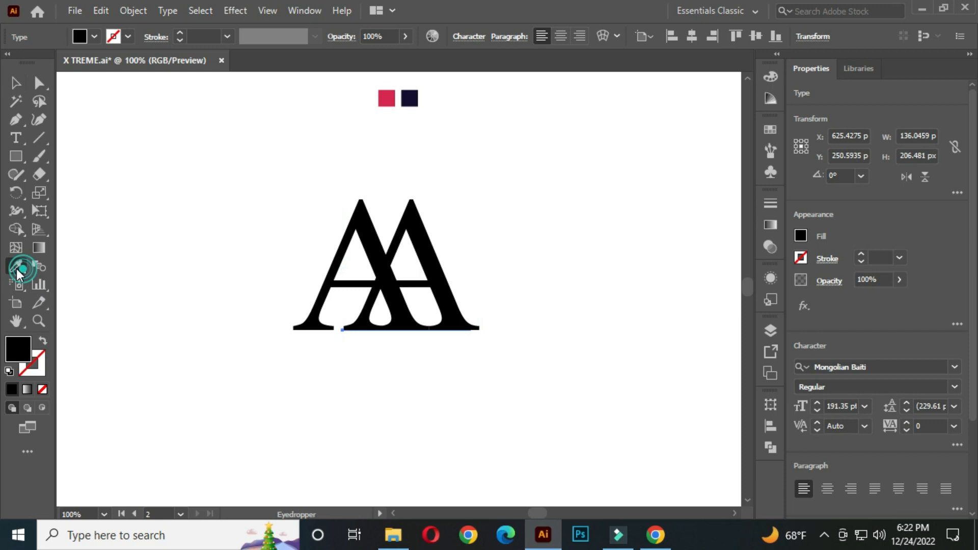
click(387, 99)
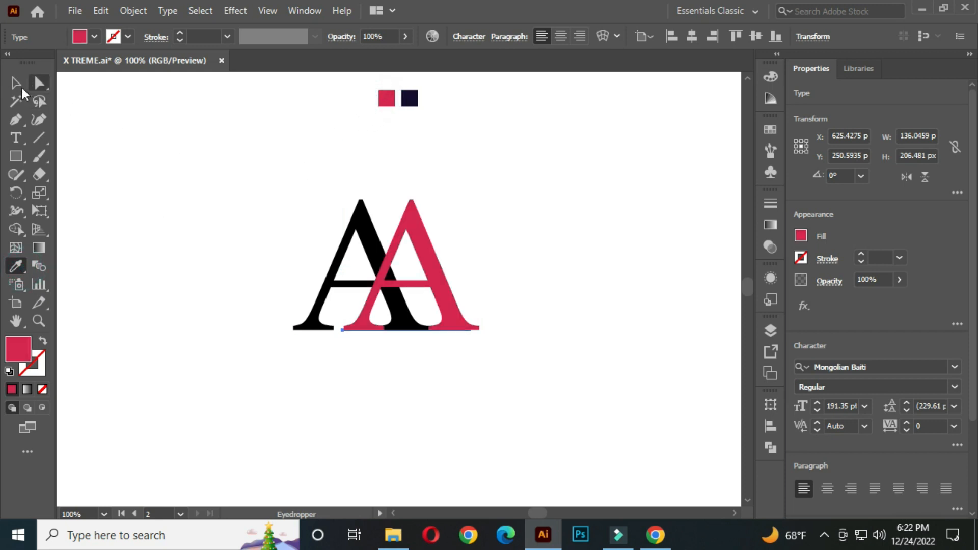
click(18, 84)
click(119, 119)
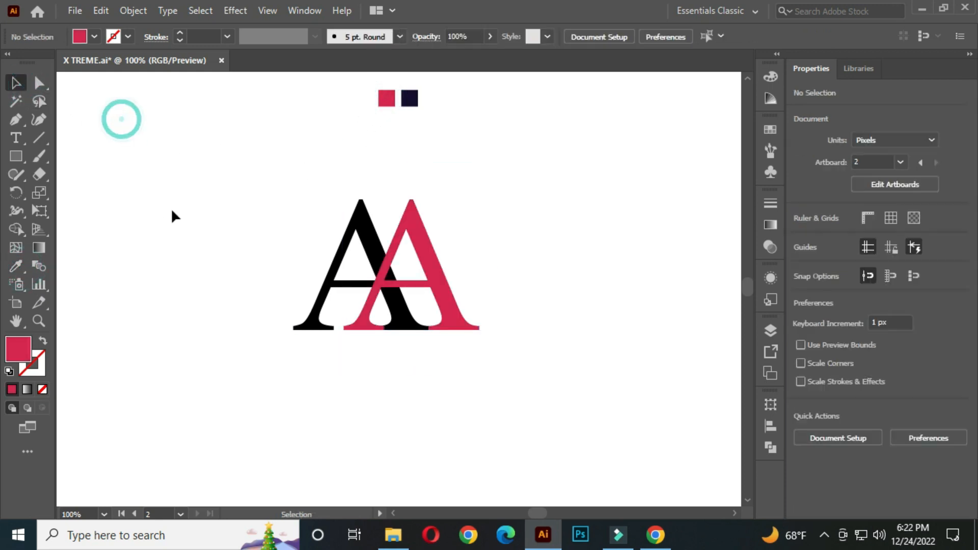
Fill the back letter A with the dark navy colour sampled from the navy swatch square.
click(296, 328)
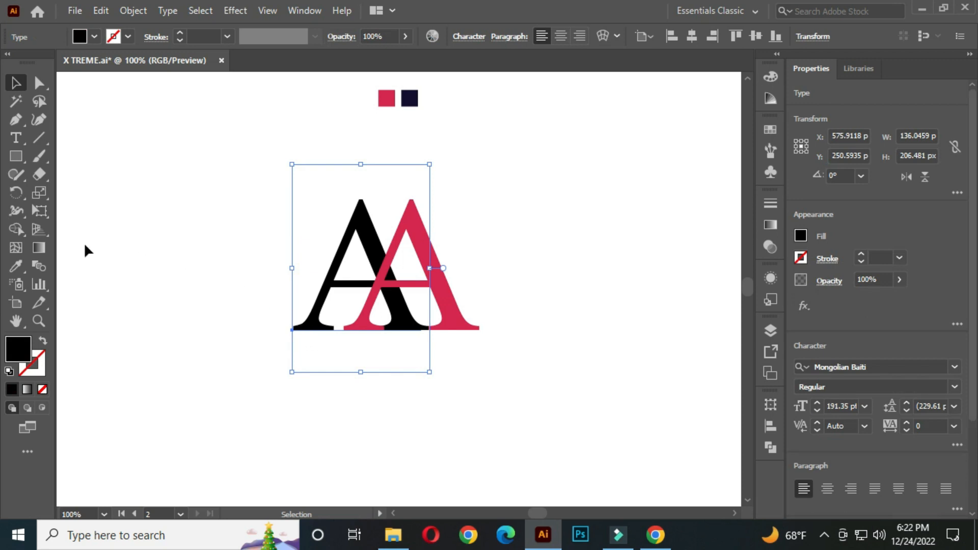
click(16, 267)
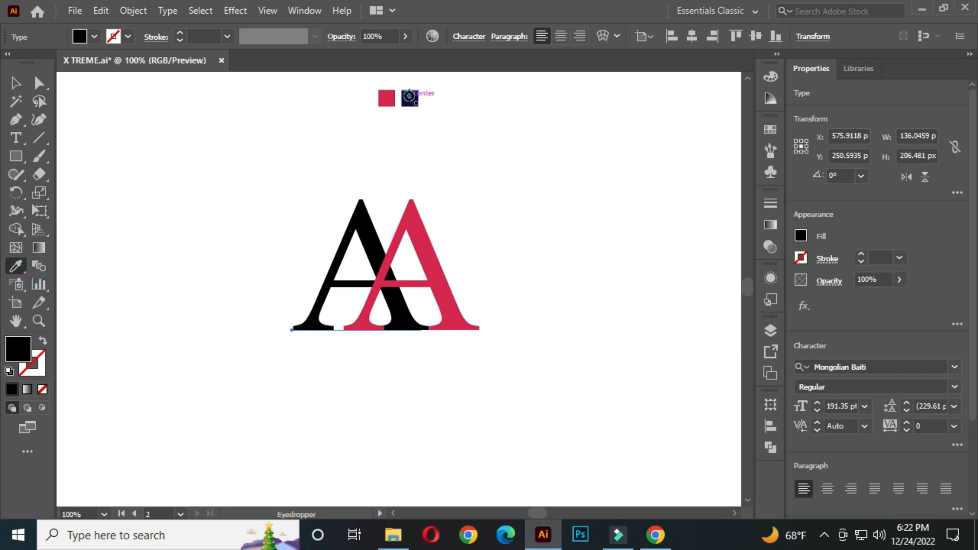
click(409, 97)
click(16, 82)
click(126, 149)
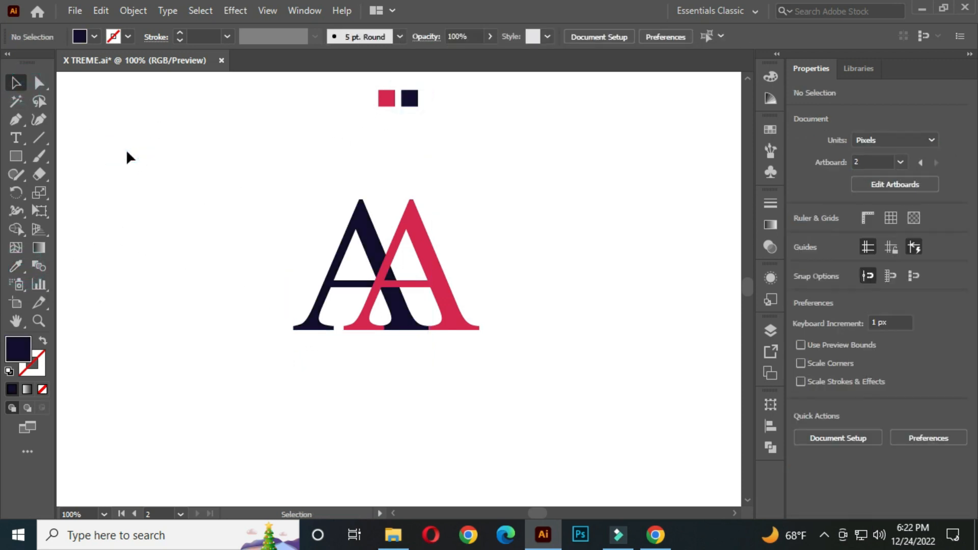
Select both letters and blend the crimson A with the navy A using the Blend tool.
scroll(268, 244, up, 1)
drag(448, 282, 412, 277)
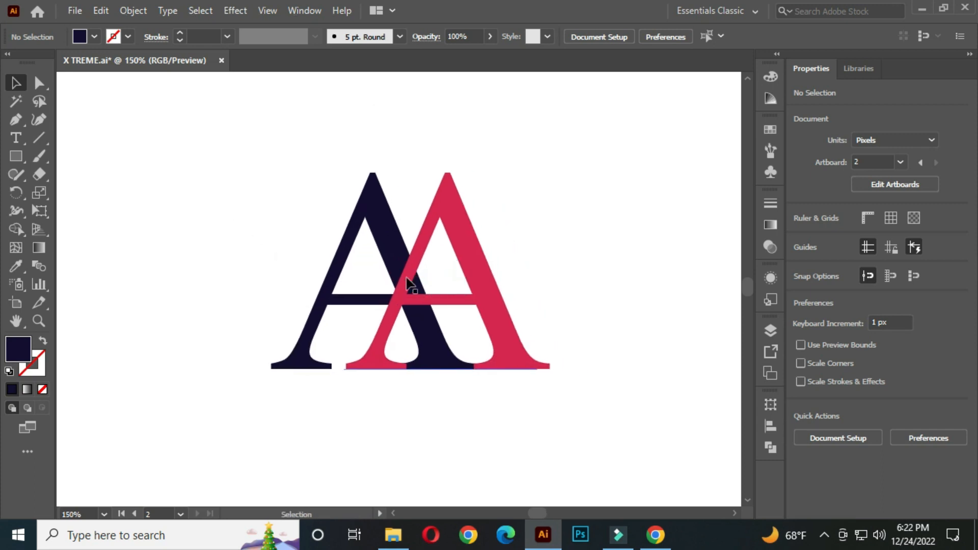
drag(224, 128, 577, 388)
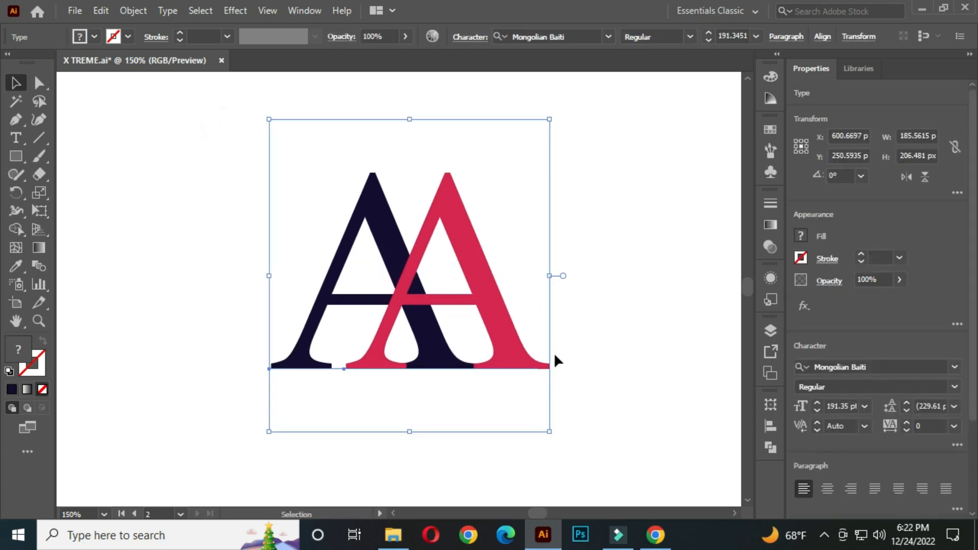
click(39, 264)
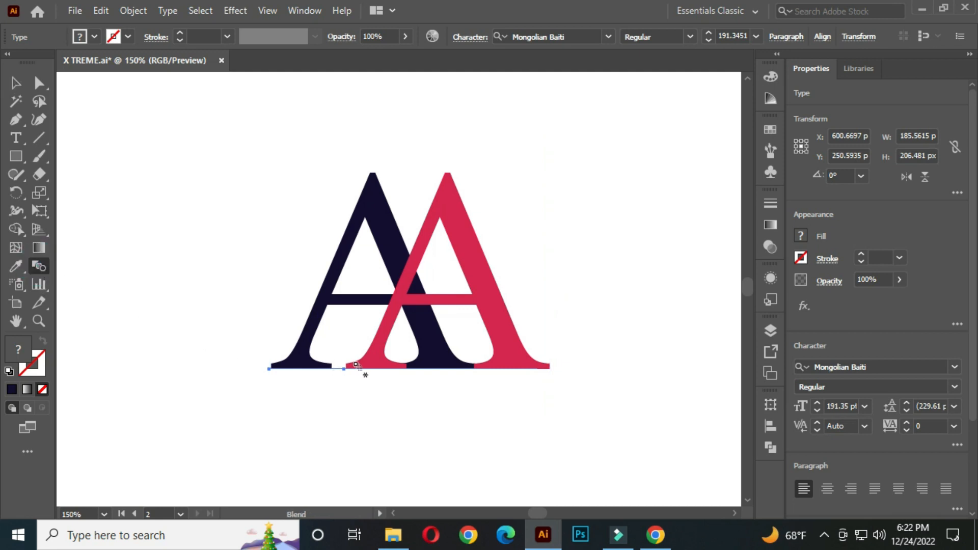
scroll(358, 372, up, 1)
click(370, 358)
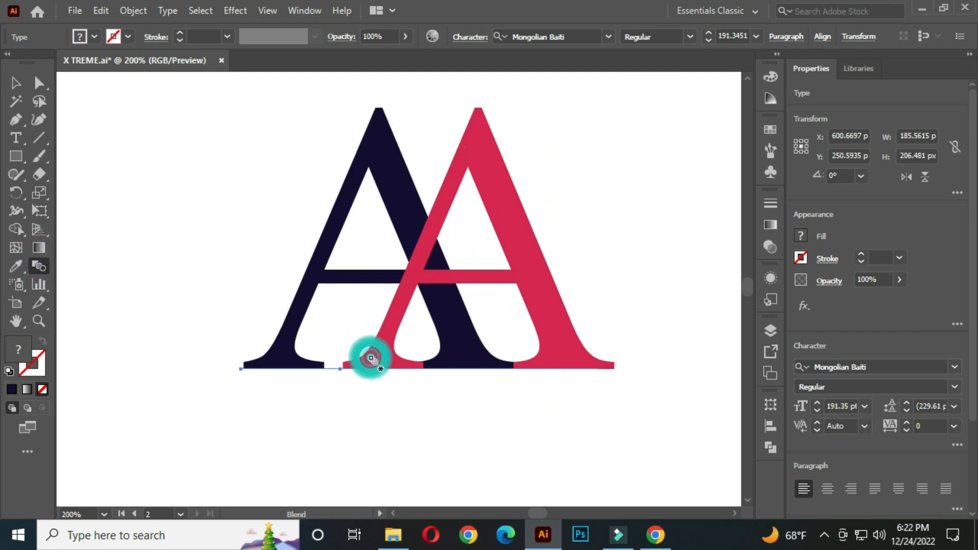
click(287, 351)
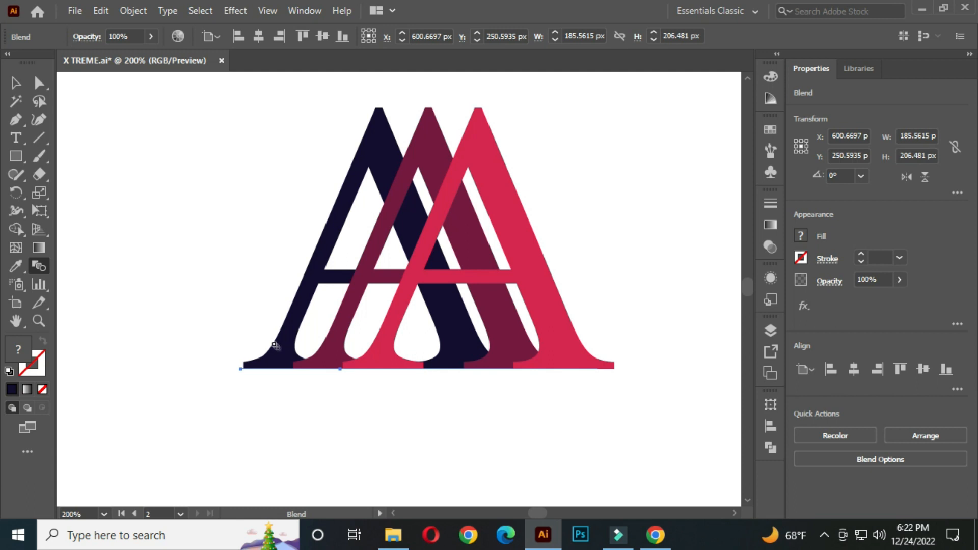
Set the blend's spacing to Specified Steps with 100 steps, and deselect the blended letter.
double_click(41, 266)
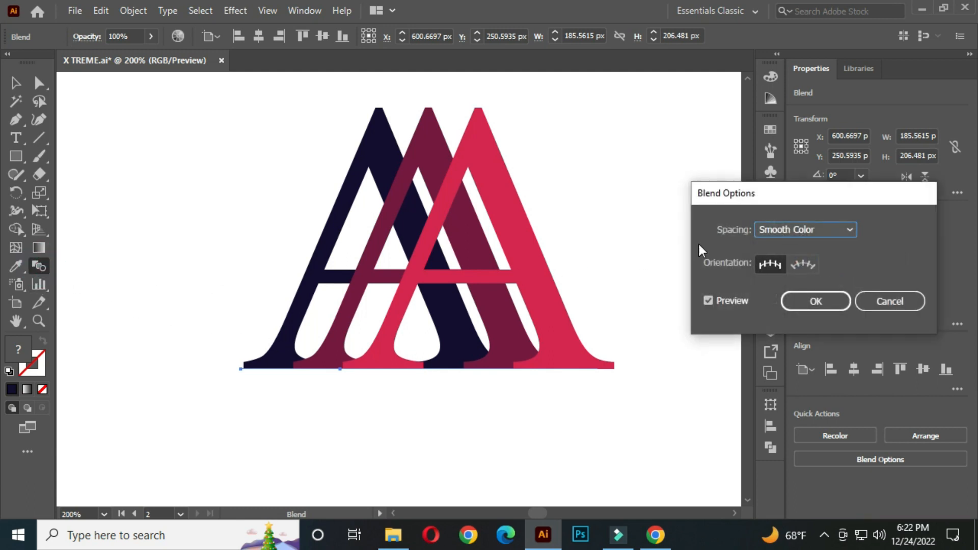
click(785, 231)
click(796, 262)
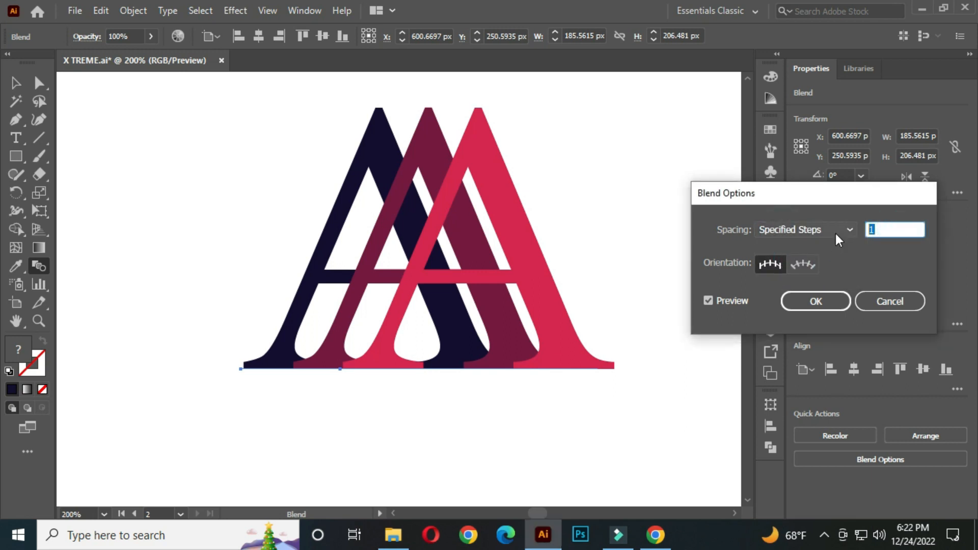
text(100)
click(815, 302)
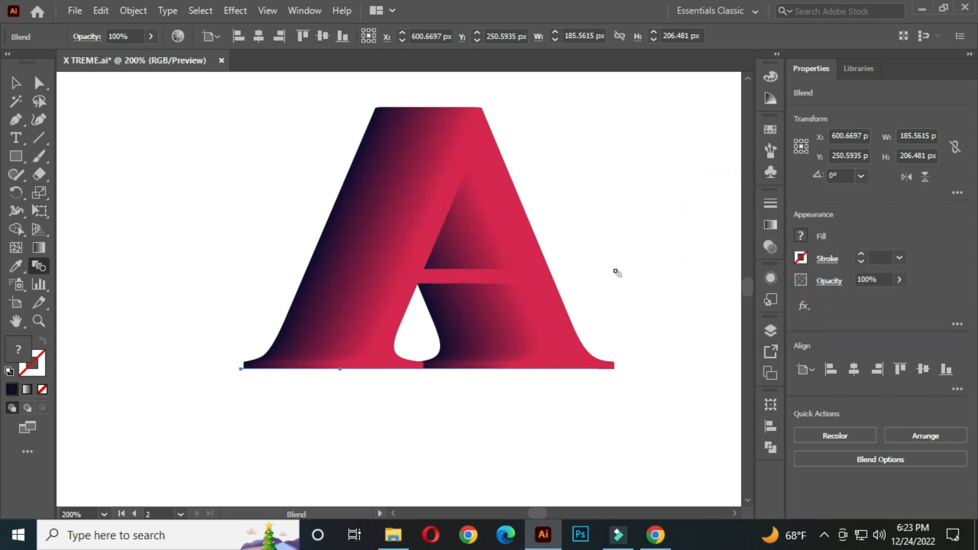
click(15, 83)
scroll(404, 231, down, 2)
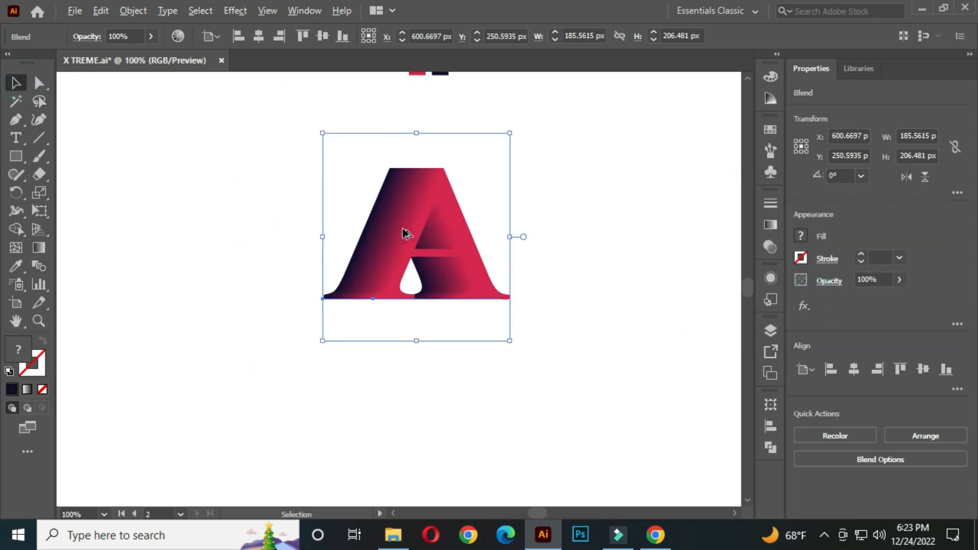
click(591, 209)
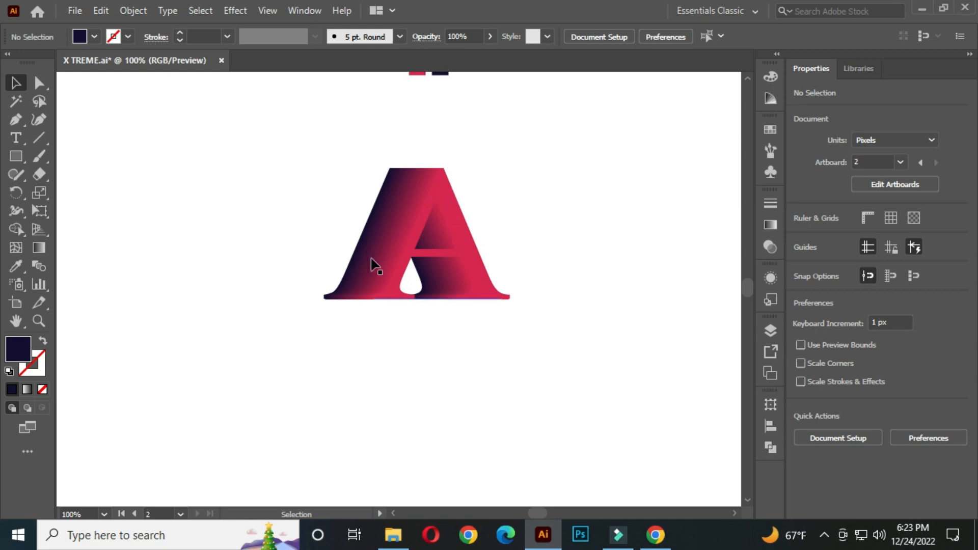
Move the two colour swatch squares off the artboard, just above its upper edge.
scroll(375, 263, down, 2)
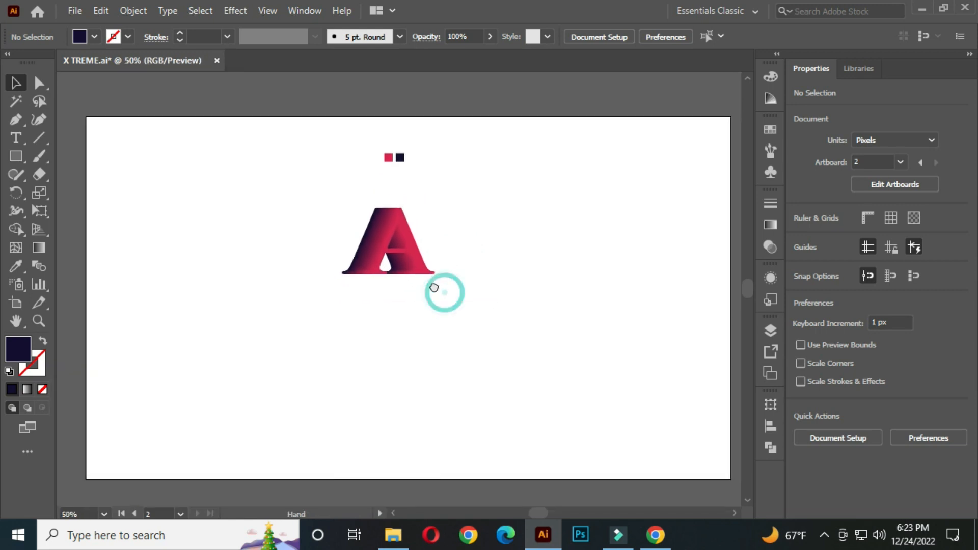
drag(371, 134, 399, 97)
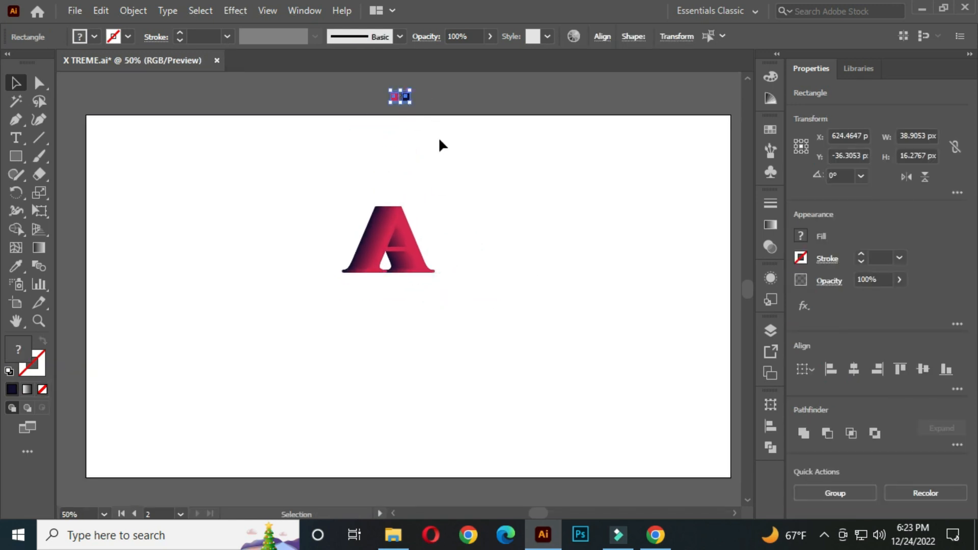
click(469, 181)
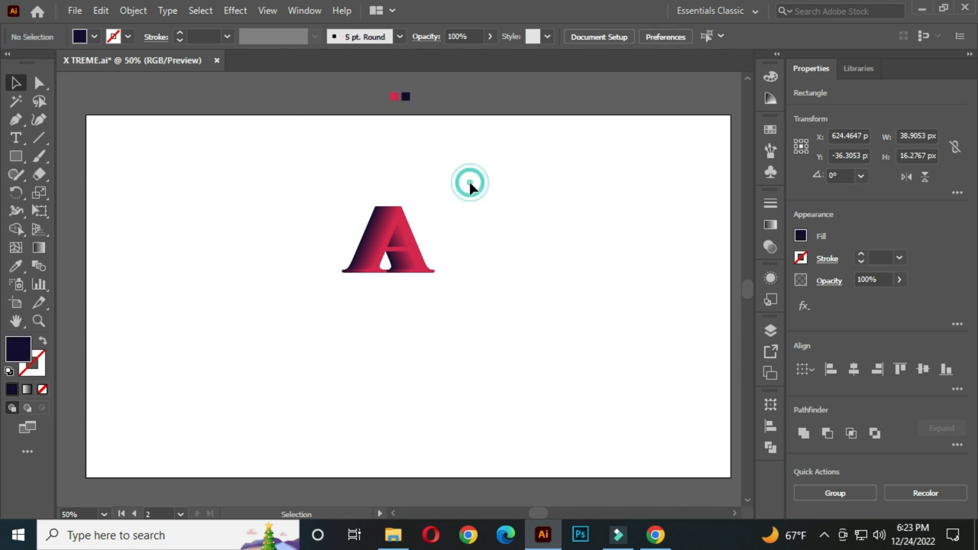
Draw a navy 1280 × 720 px rectangle covering the whole artboard.
click(12, 157)
click(66, 156)
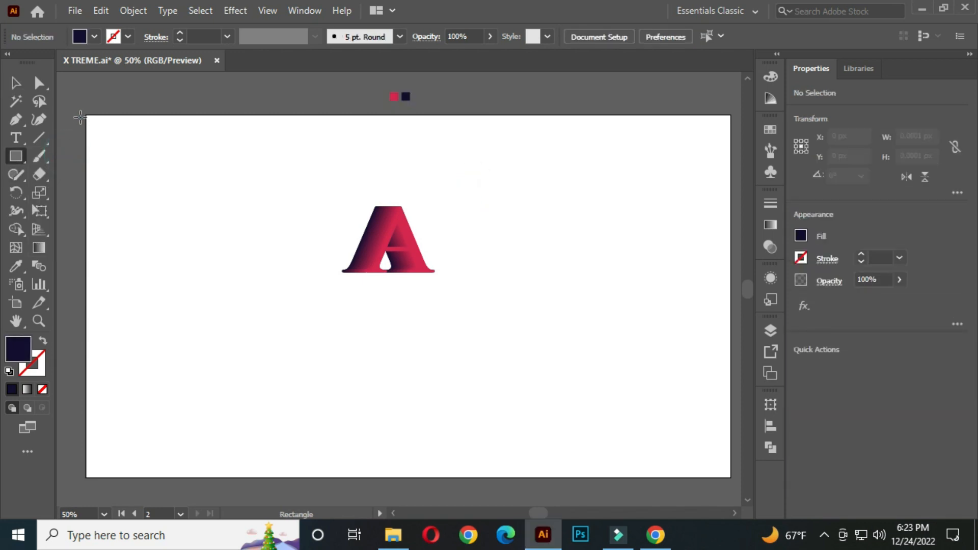
drag(86, 116, 732, 478)
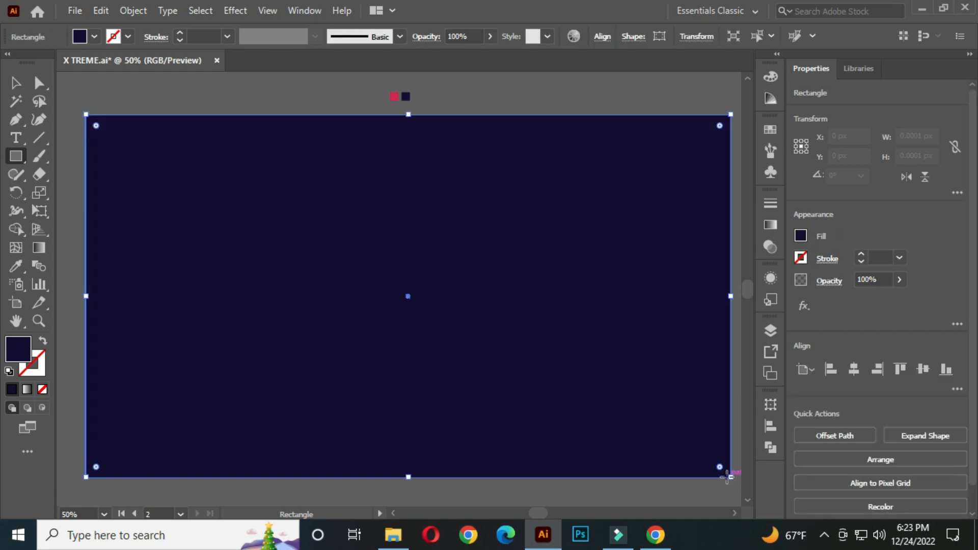
click(16, 82)
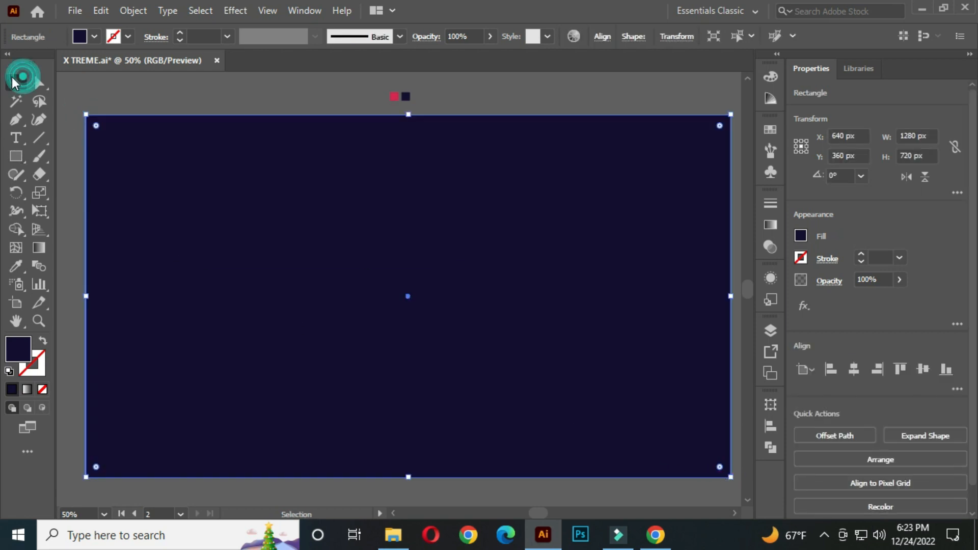
Send the navy background rectangle behind the blended letter and lock it in place.
right_click(389, 152)
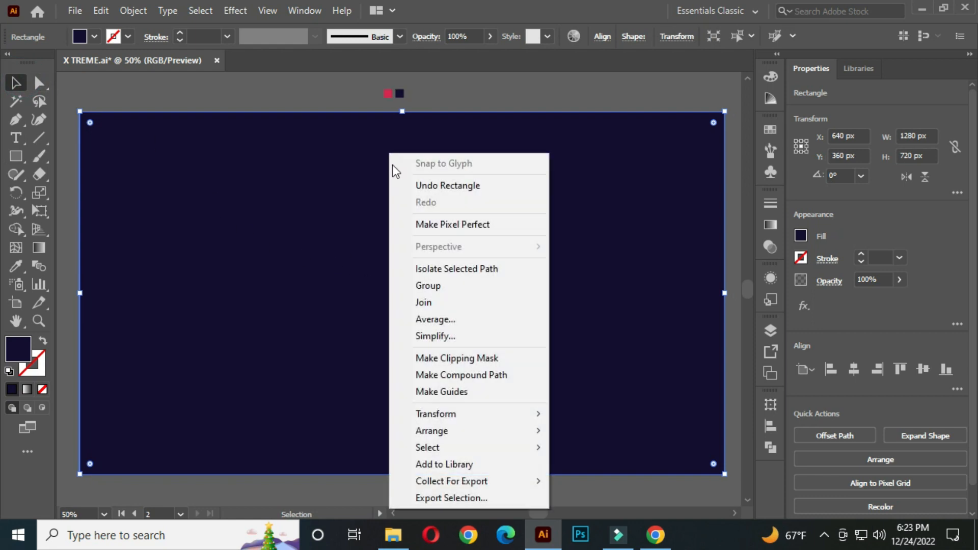
click(586, 480)
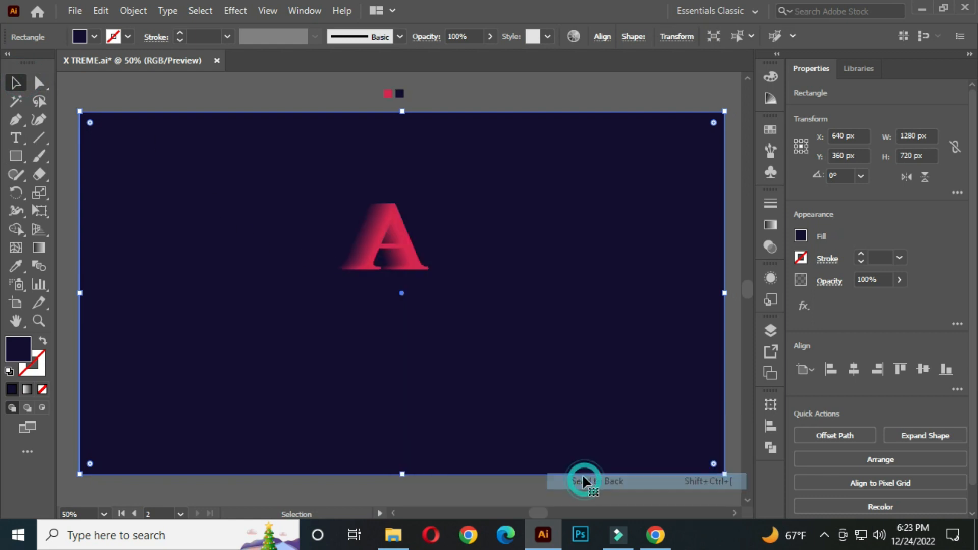
click(109, 94)
click(188, 219)
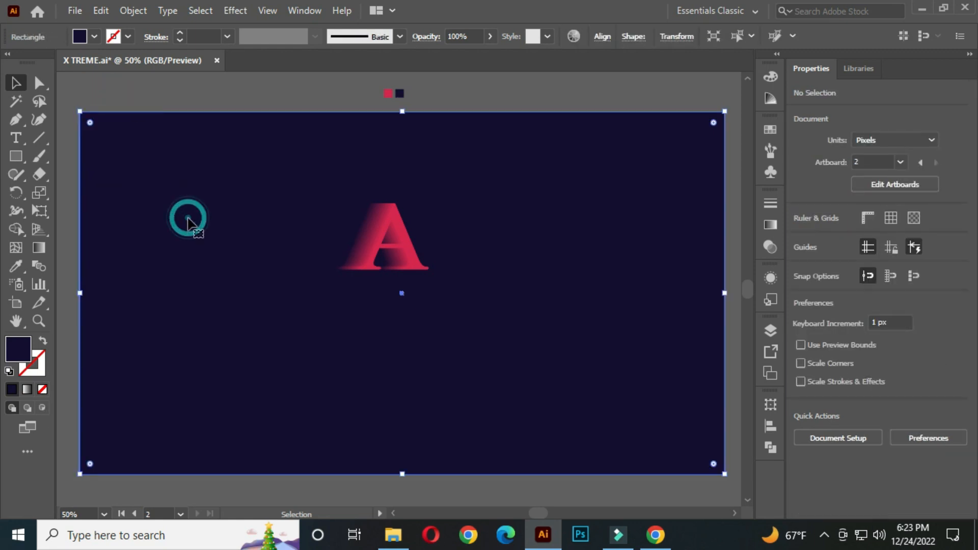
key(ctrl+shift+a)
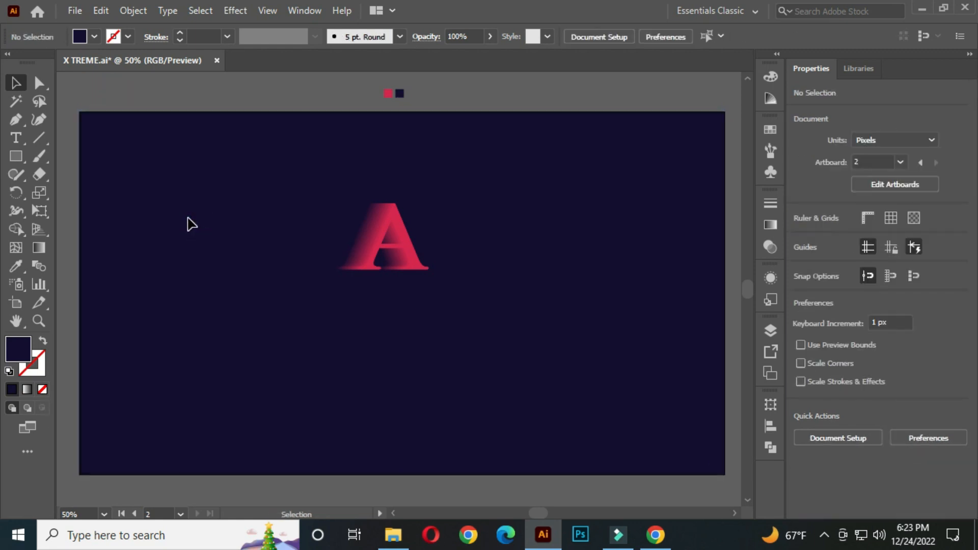
Select the blended letter A and scale it down proportionally about its centre to about 163 × 181 px.
scroll(393, 254, up, 3)
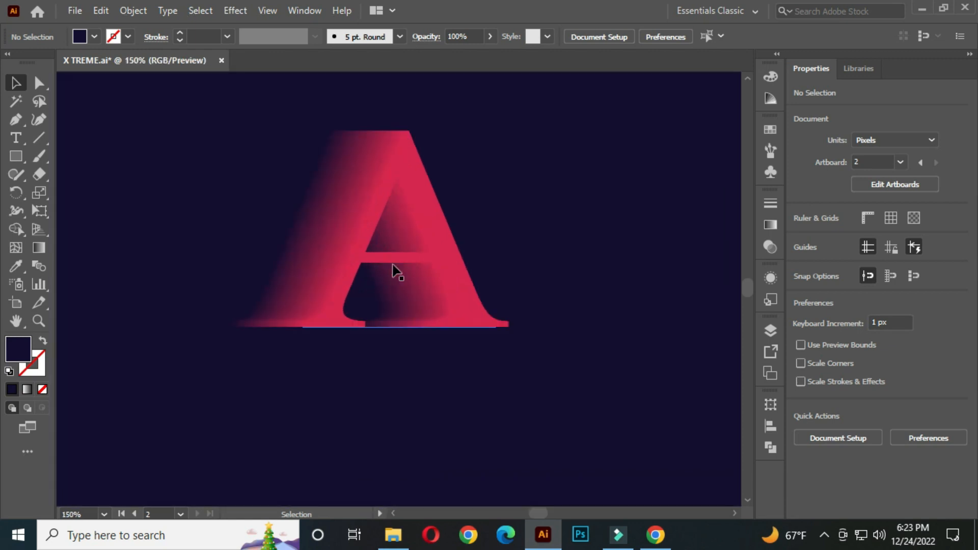
drag(394, 238, 401, 272)
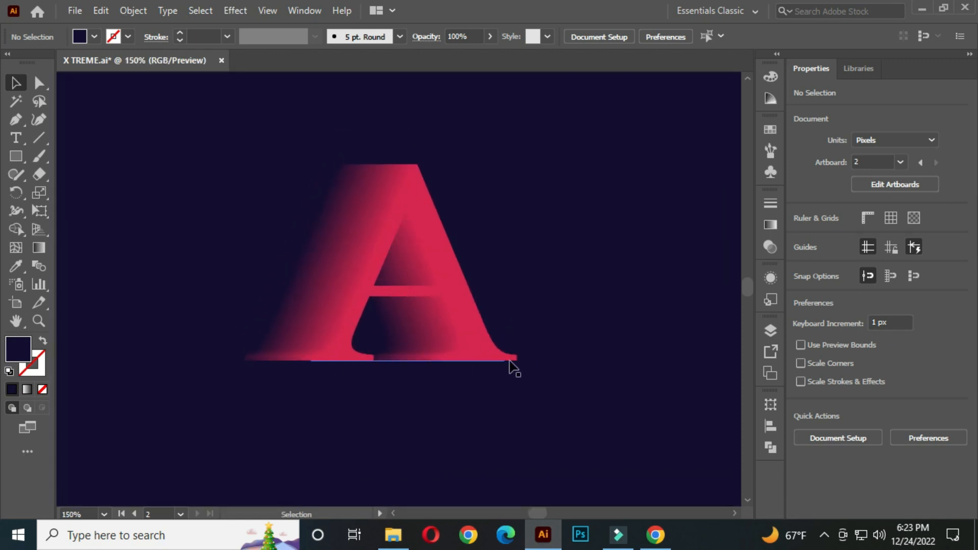
drag(229, 127, 515, 426)
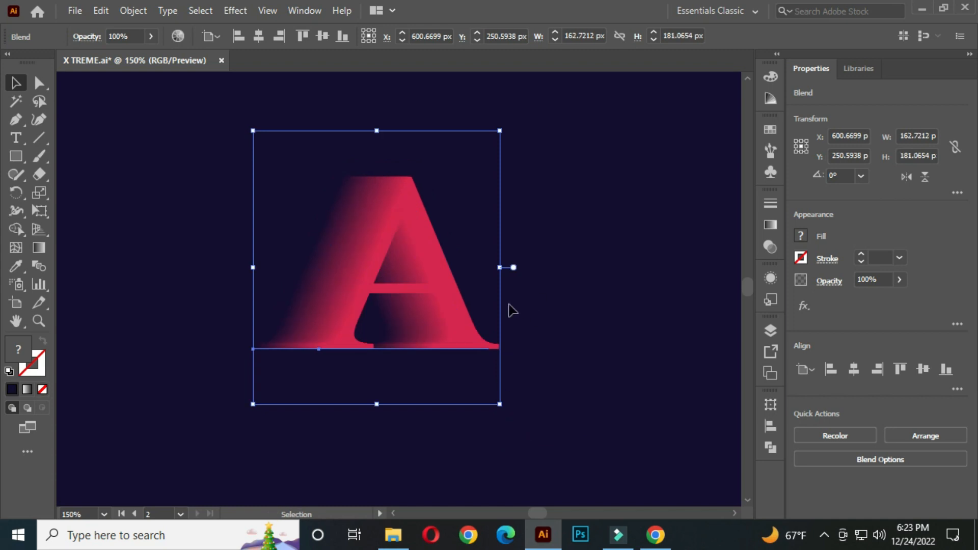
Use Find and Replace to change every letter A in the selected blend to X.
click(583, 292)
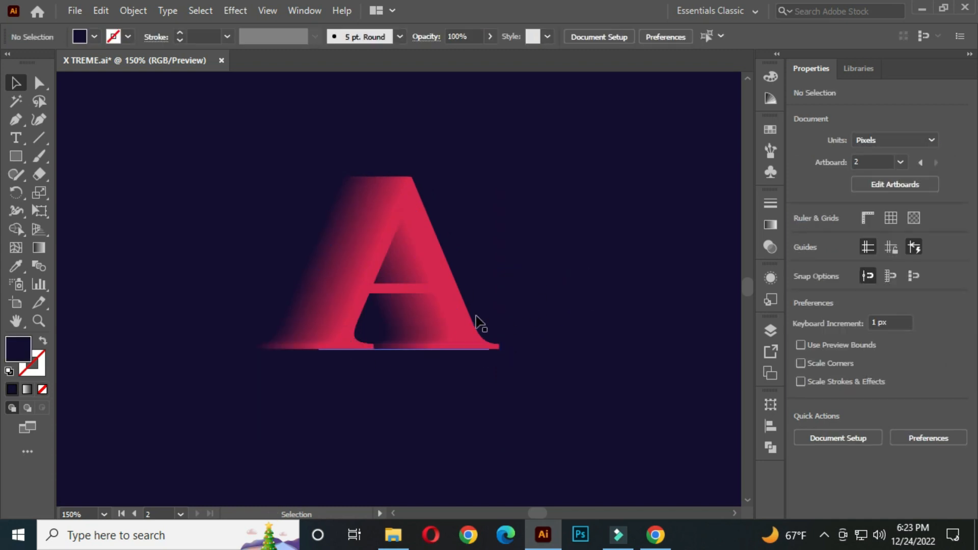
drag(216, 144, 530, 381)
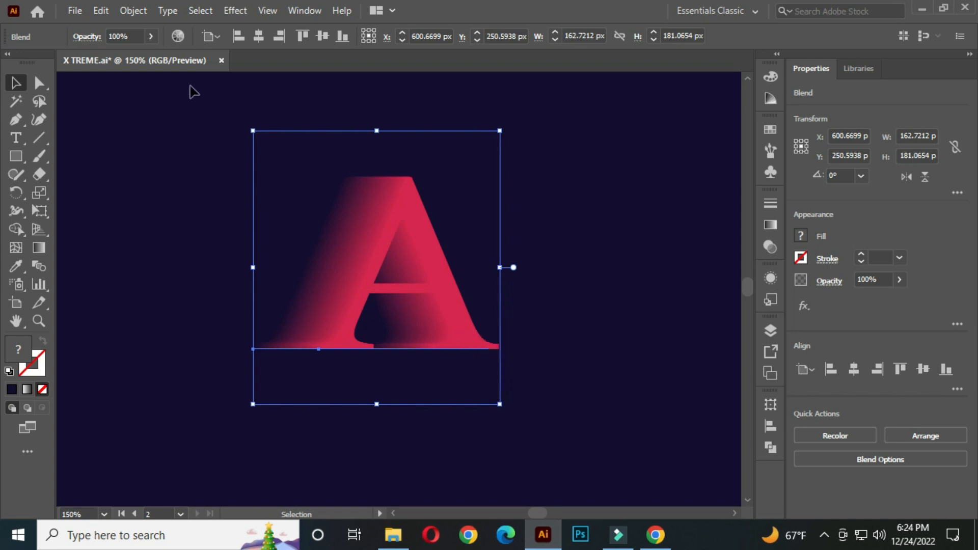
click(101, 10)
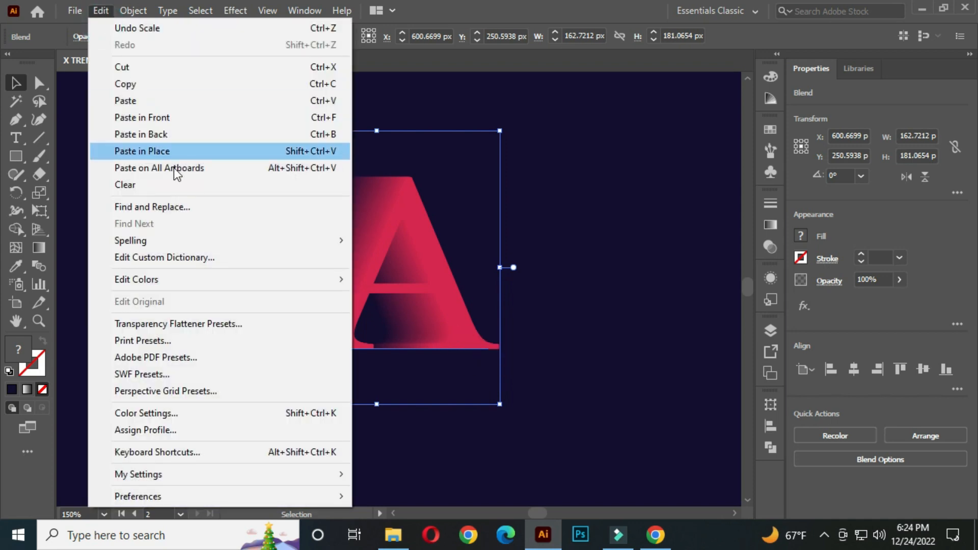
click(191, 212)
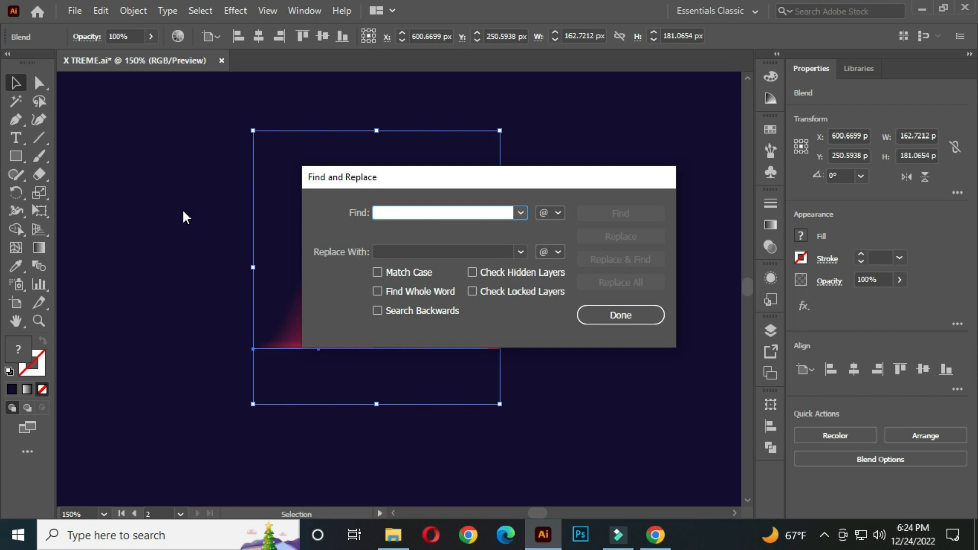
drag(446, 182, 753, 180)
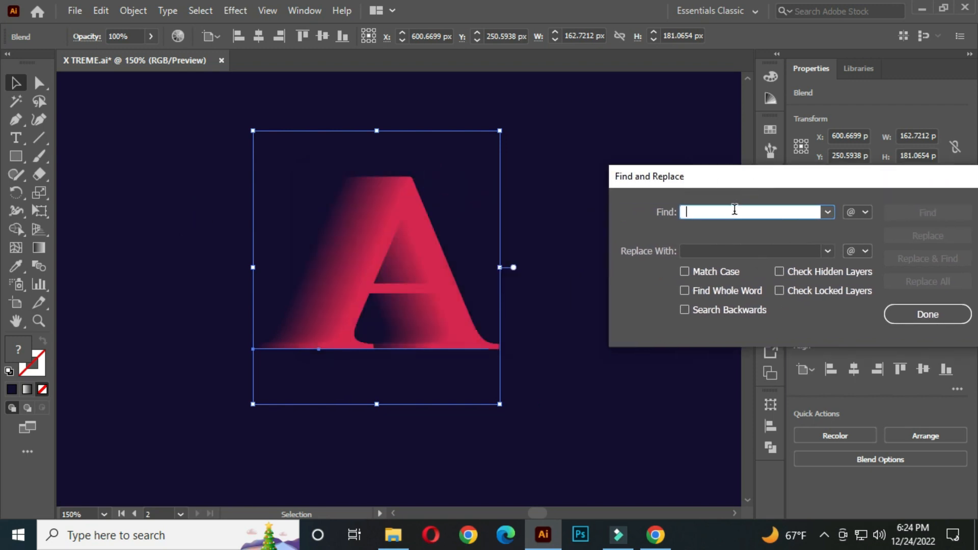
text(A)
click(693, 251)
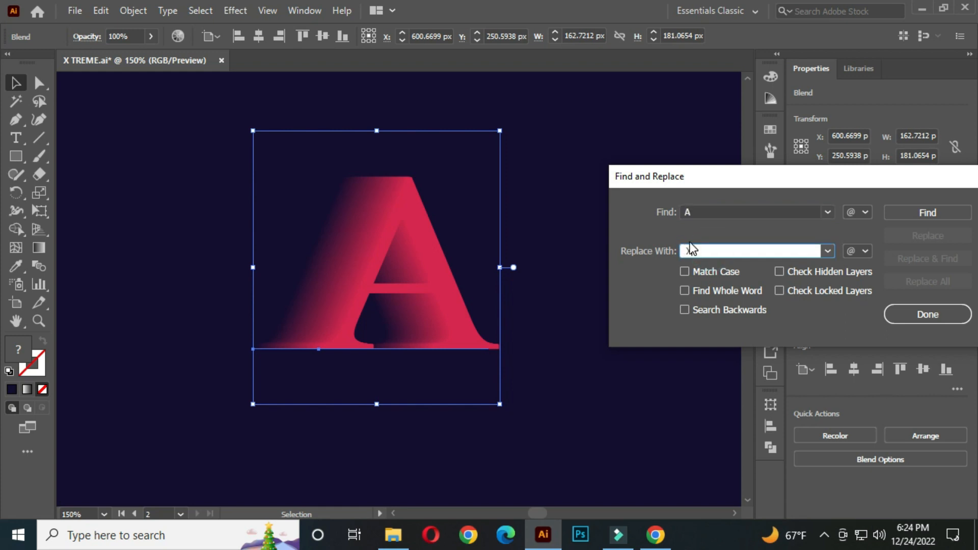
drag(857, 185, 816, 182)
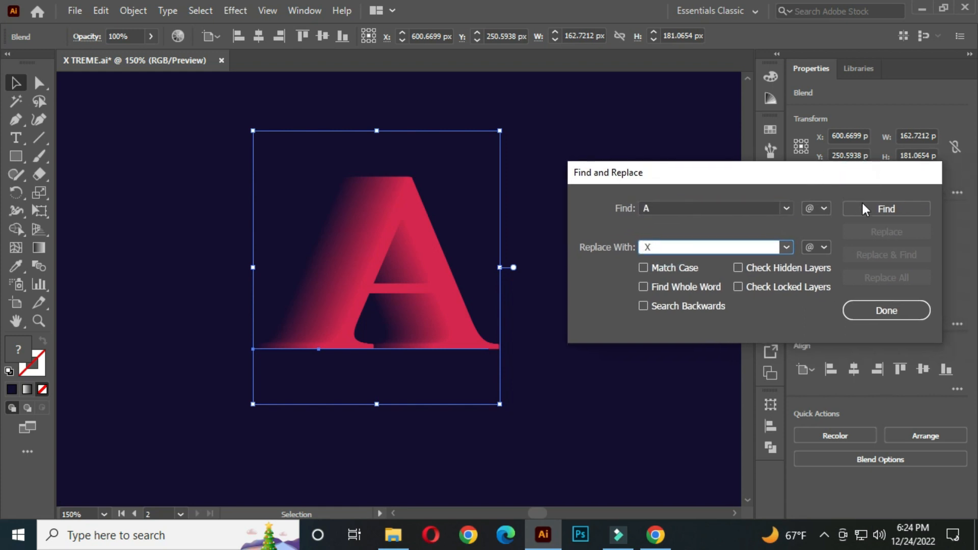
click(879, 206)
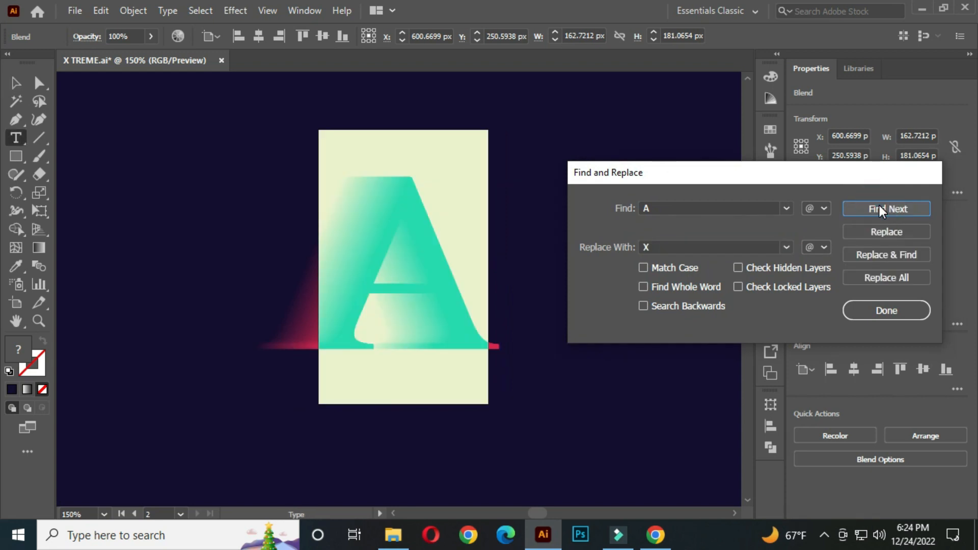
click(882, 277)
click(822, 286)
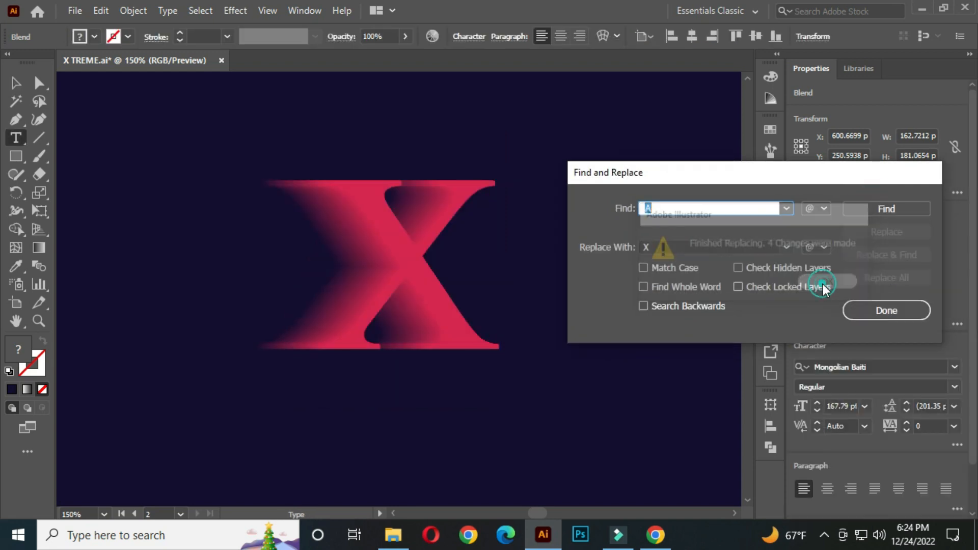
click(887, 310)
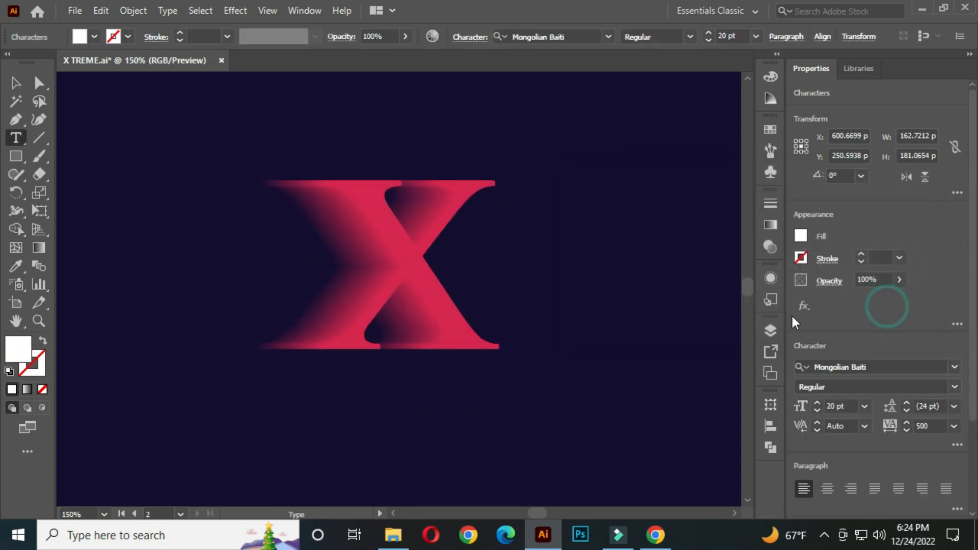
Move the blended letter X horizontally to the left, centred at about X 550 px.
click(16, 83)
click(347, 269)
drag(384, 289, 306, 286)
click(542, 236)
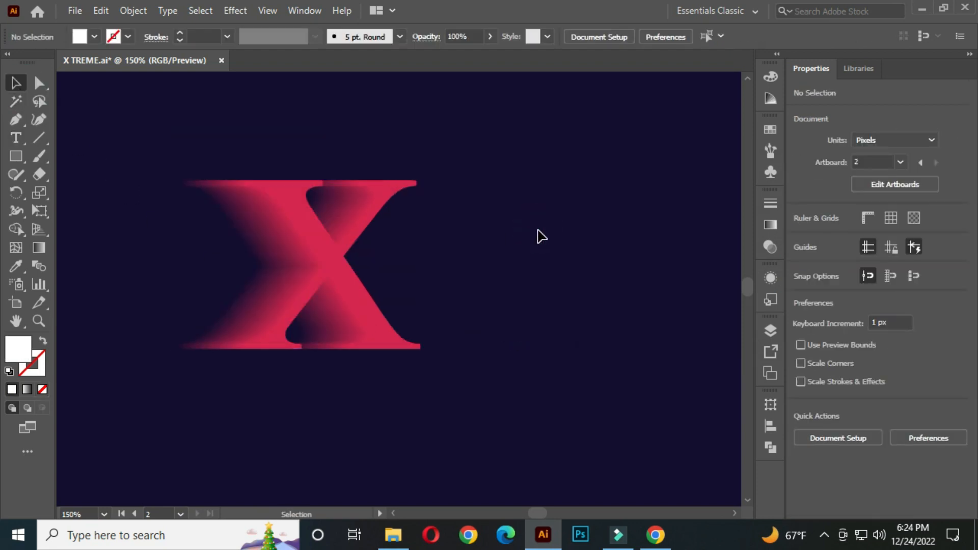
Use Find and Replace to change every letter X in the blend to G.
click(332, 291)
click(100, 10)
click(176, 205)
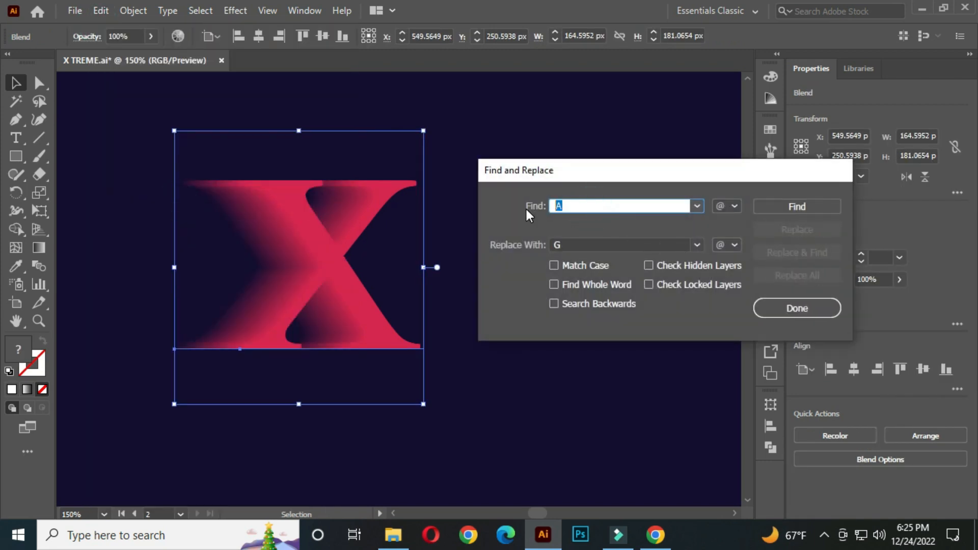
text(X)
click(586, 244)
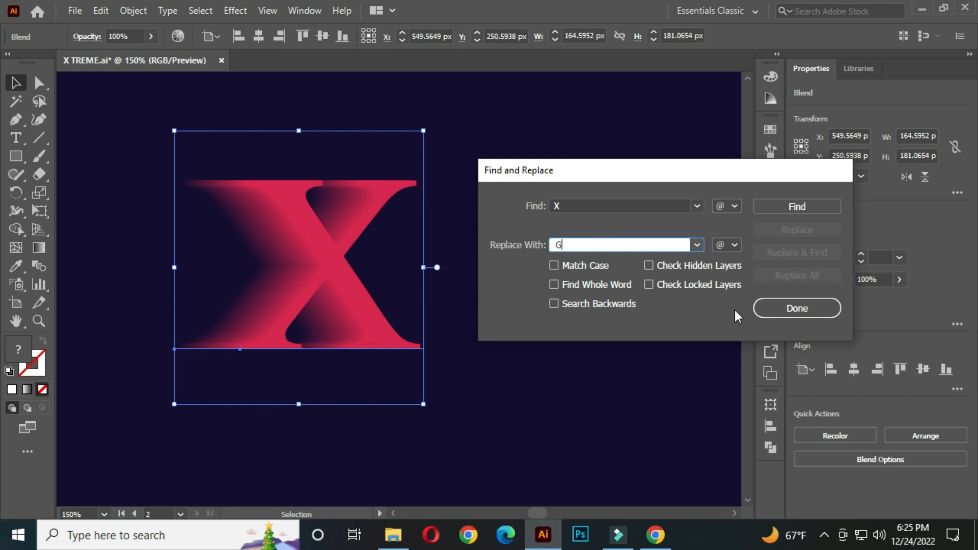
click(801, 205)
click(793, 273)
click(744, 283)
click(793, 308)
click(15, 83)
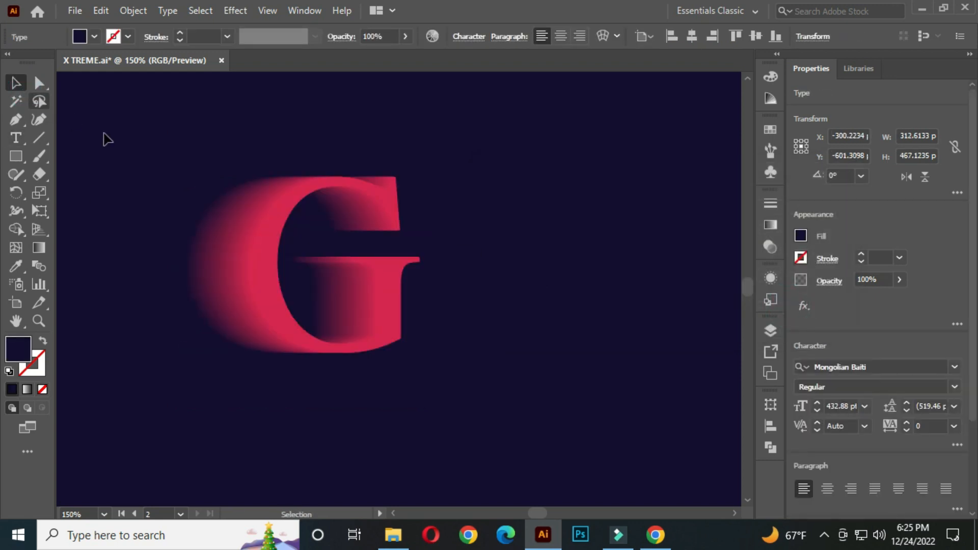
Use Find and Replace to change every letter G back to X.
click(101, 10)
click(183, 209)
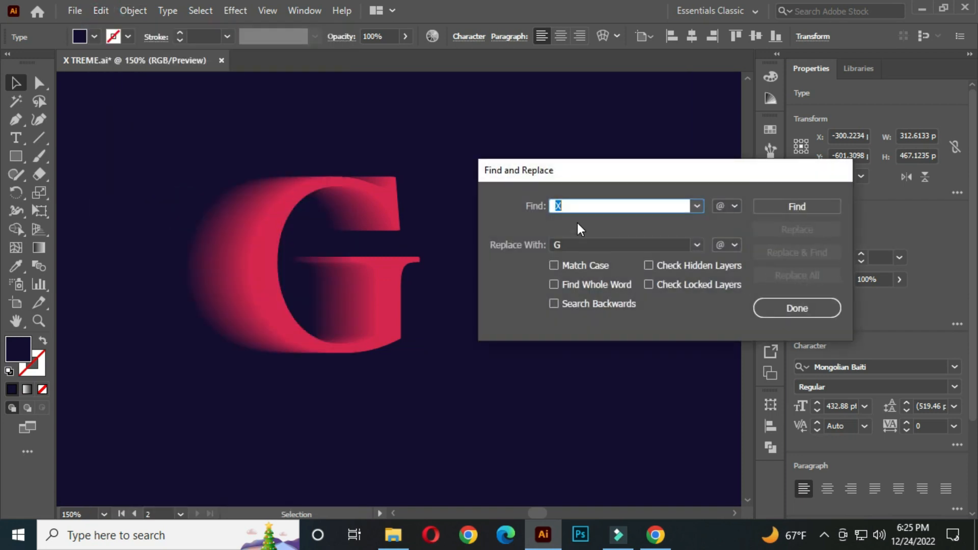
double_click(573, 241)
text(X)
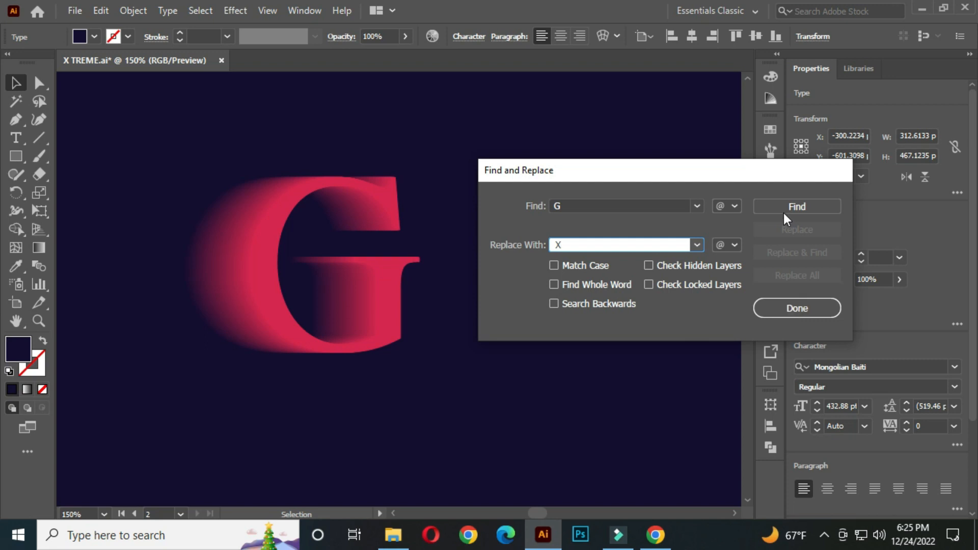
click(785, 210)
click(793, 275)
click(753, 284)
click(797, 306)
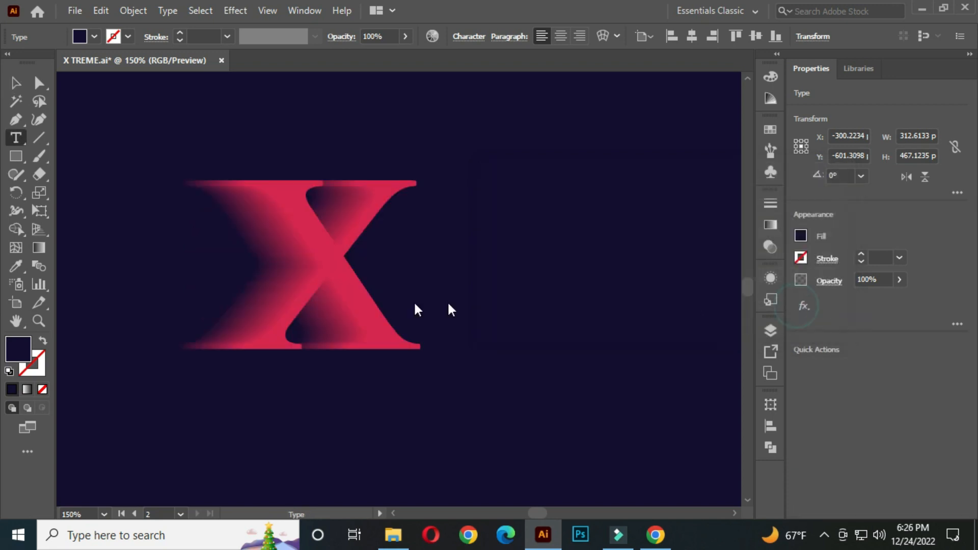
click(20, 83)
click(509, 246)
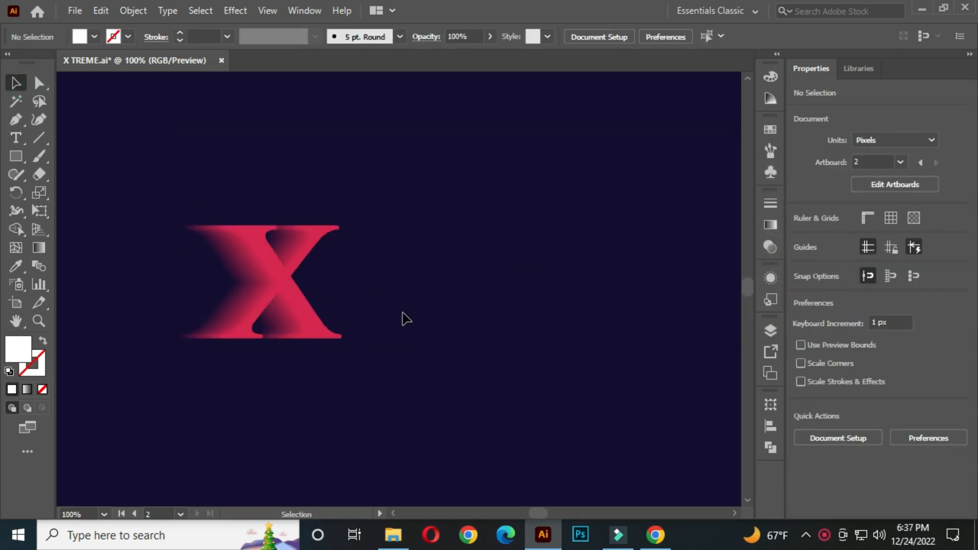
Add the text X-TREME to the right of the blended X and scale it up to about 113 × 34 px.
scroll(407, 320, up, 1)
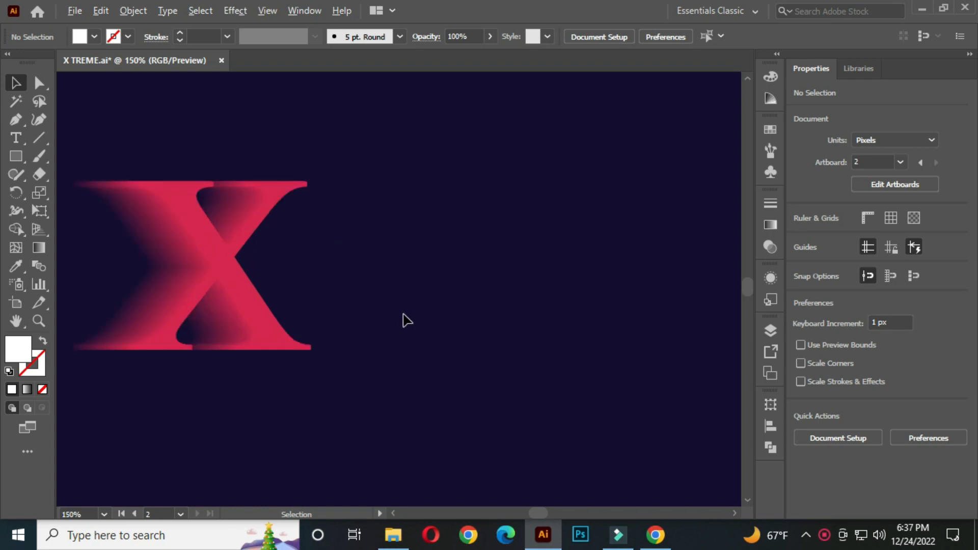
scroll(404, 320, down, 1)
drag(26, 140, 90, 141)
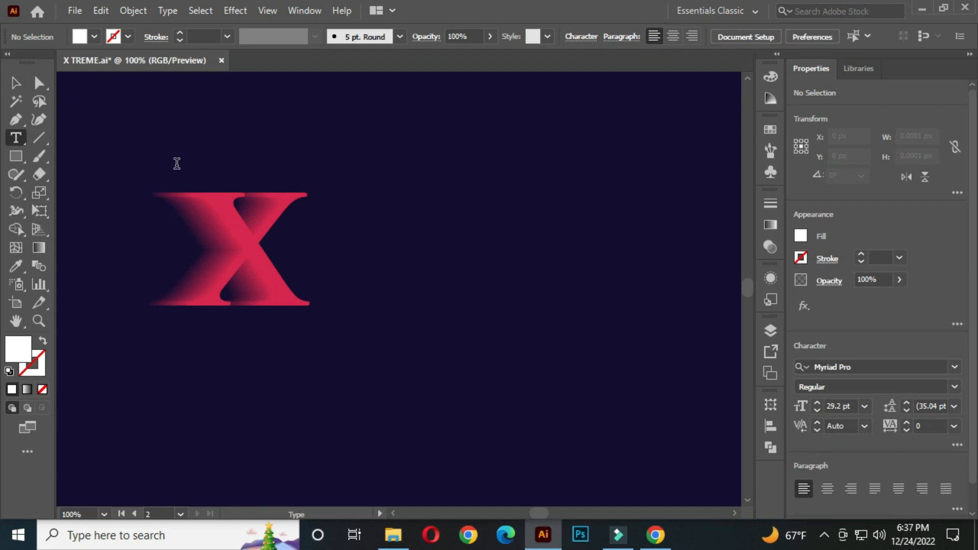
click(436, 202)
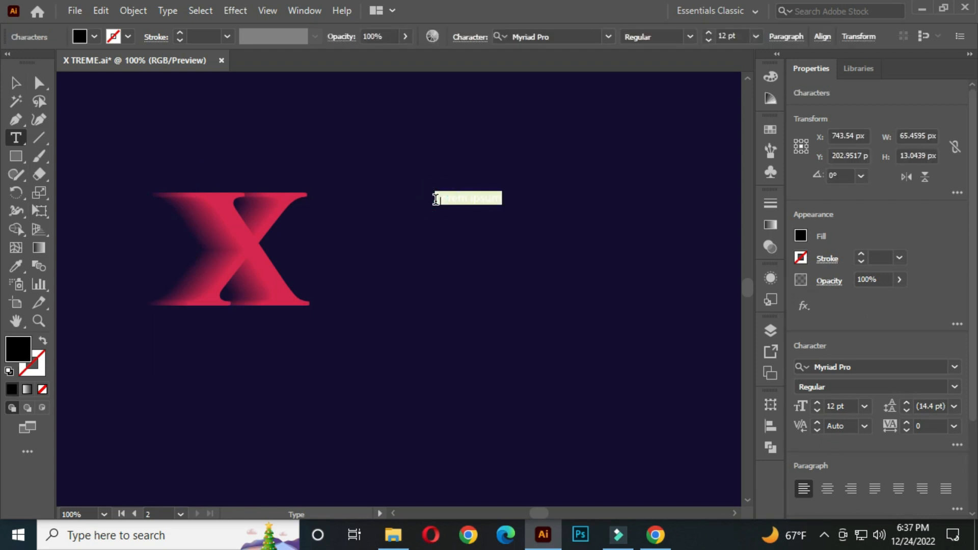
key(BackSpace)
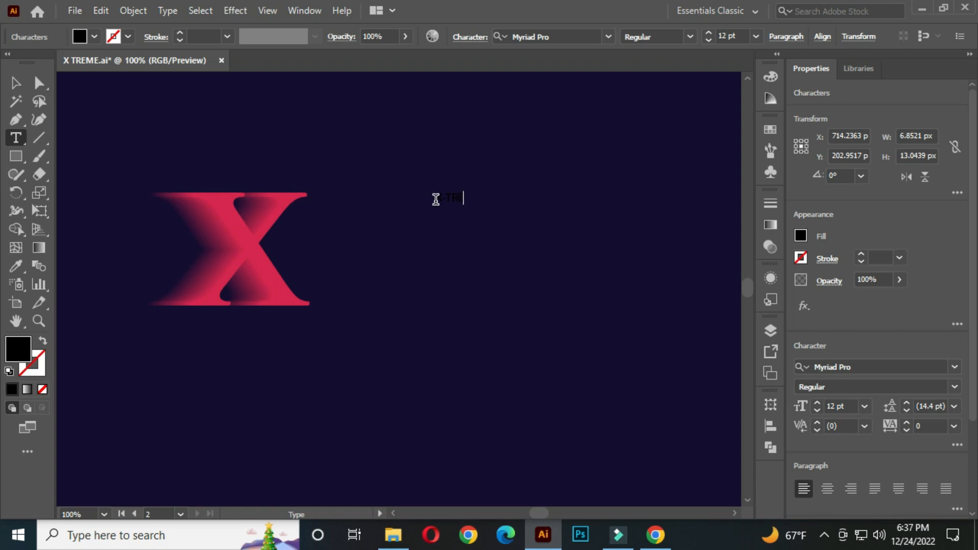
text(X-TREME)
click(17, 85)
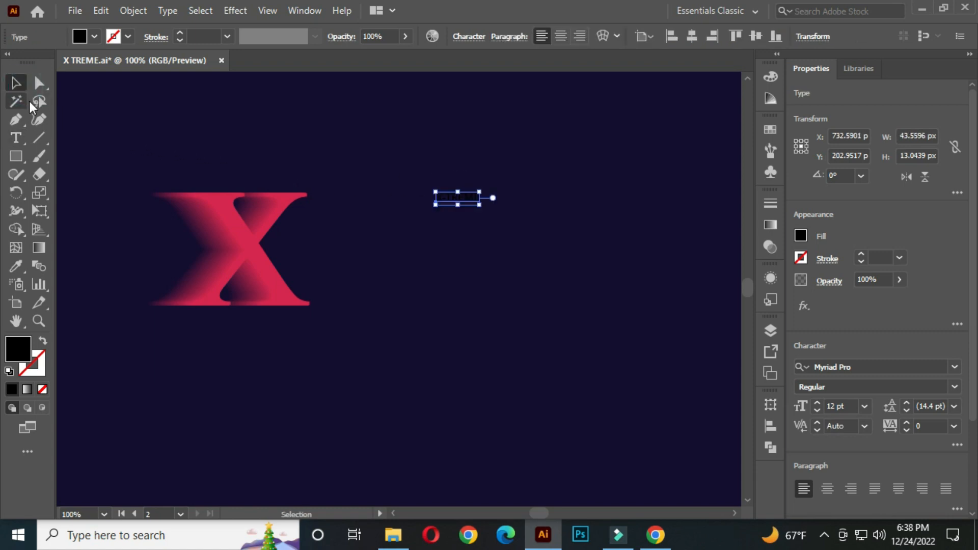
drag(483, 207, 384, 280)
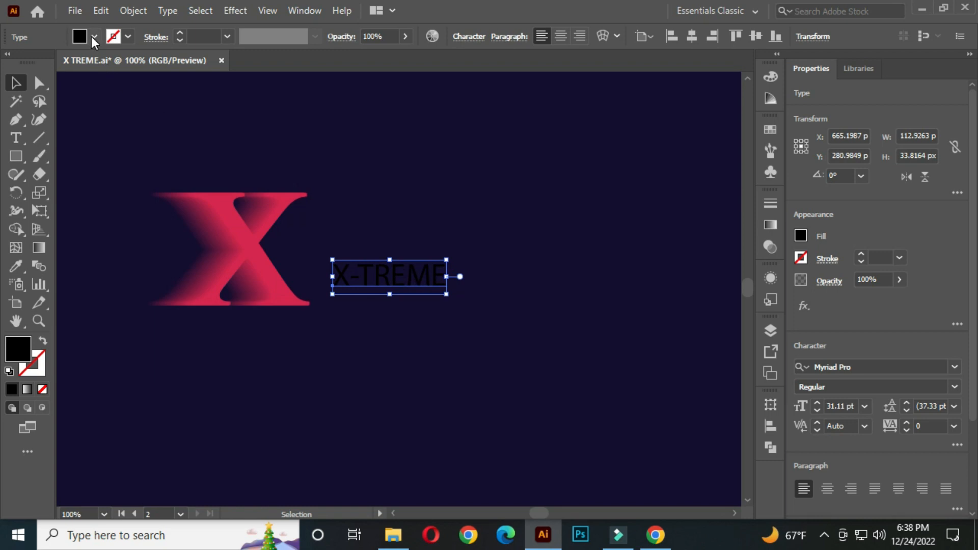
Give the X-TREME text a white fill and set its font to Mongolian Baiti.
click(95, 37)
click(31, 62)
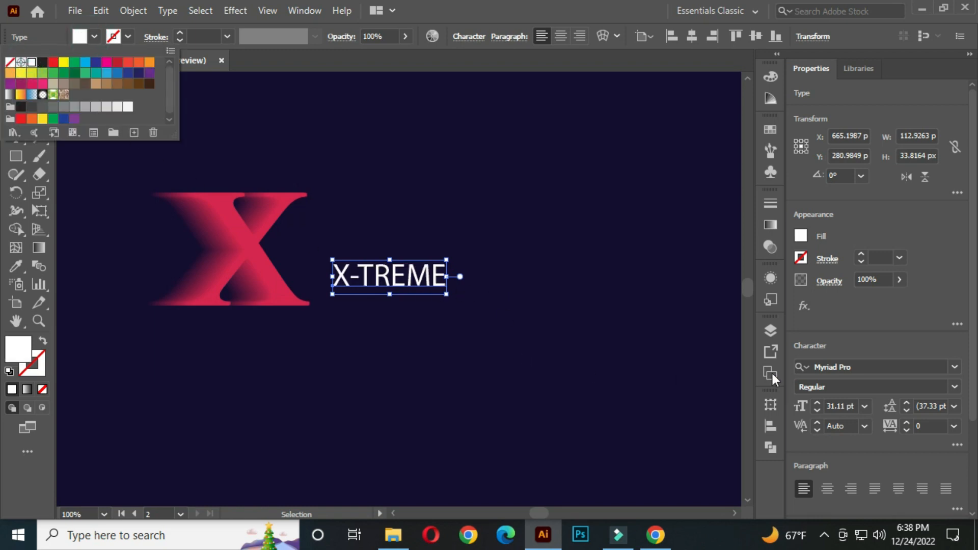
click(864, 366)
click(863, 366)
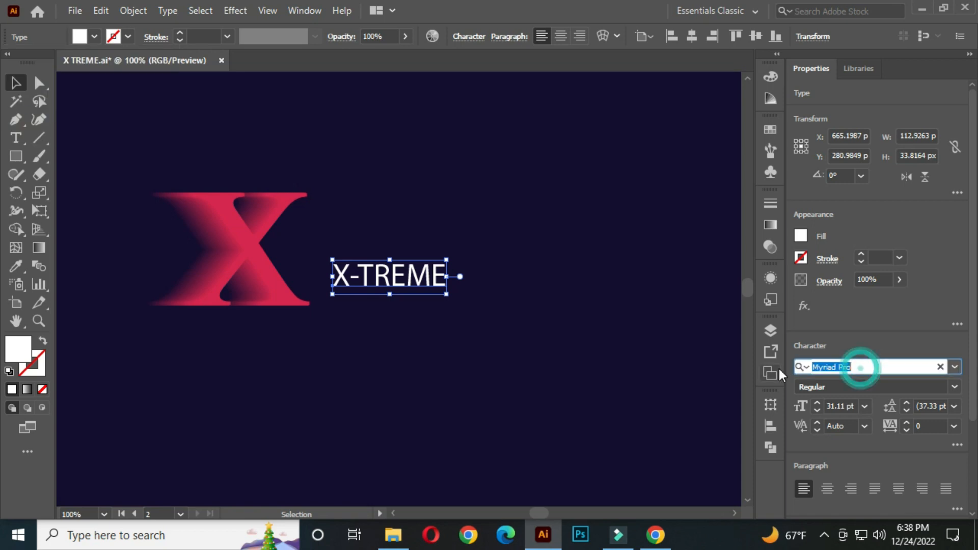
text(MO)
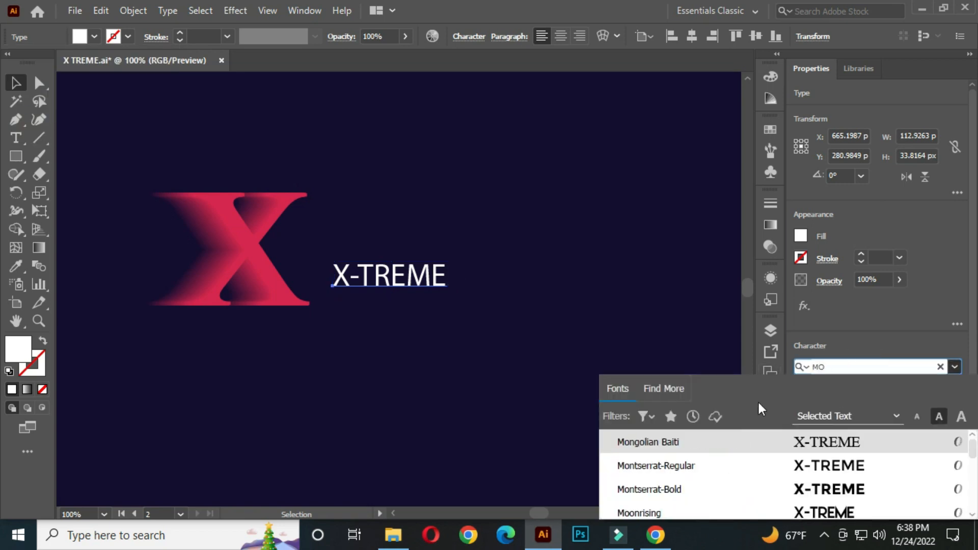
click(712, 447)
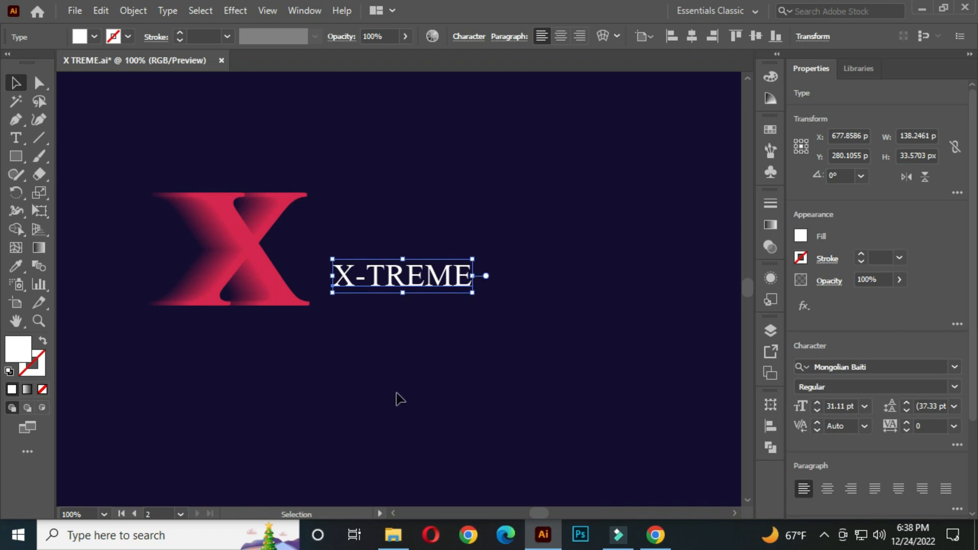
Duplicate the X-TREME text directly below itself and change the copy to read TAGLINE HERE.
scroll(383, 292, up, 1)
drag(383, 291, 435, 347)
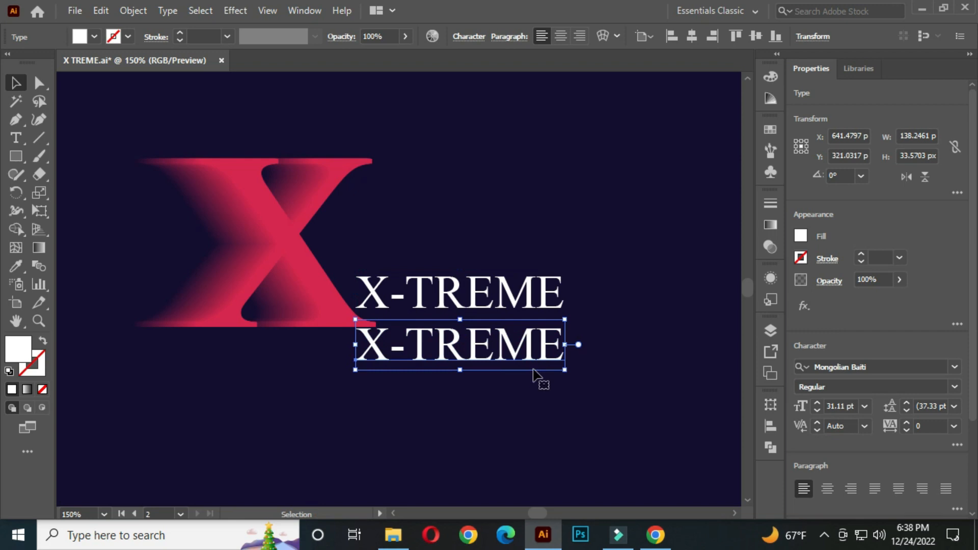
double_click(561, 356)
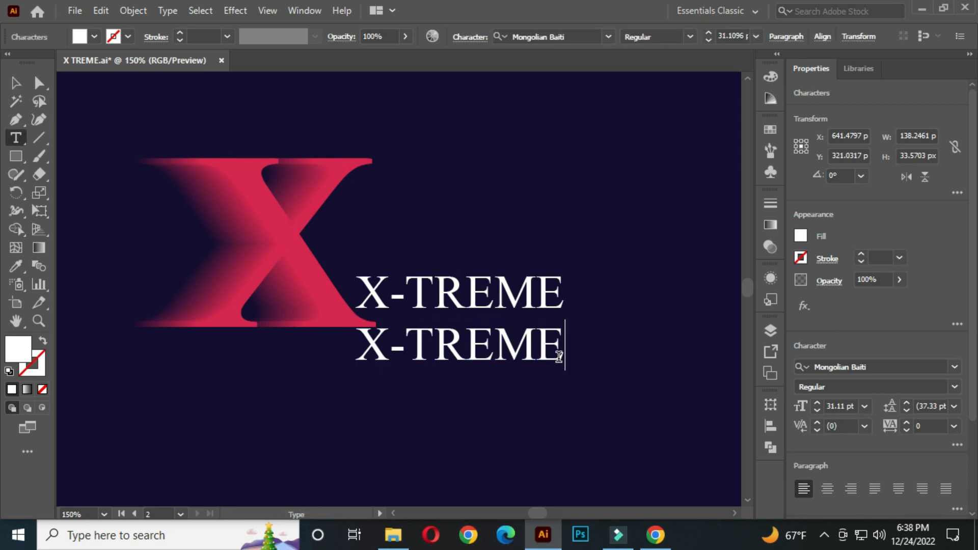
key(BackSpace)
key(BackSpace)
key(BackSpace)
key(BackSpace)
key(BackSpace)
key(BackSpace)
key(BackSpace)
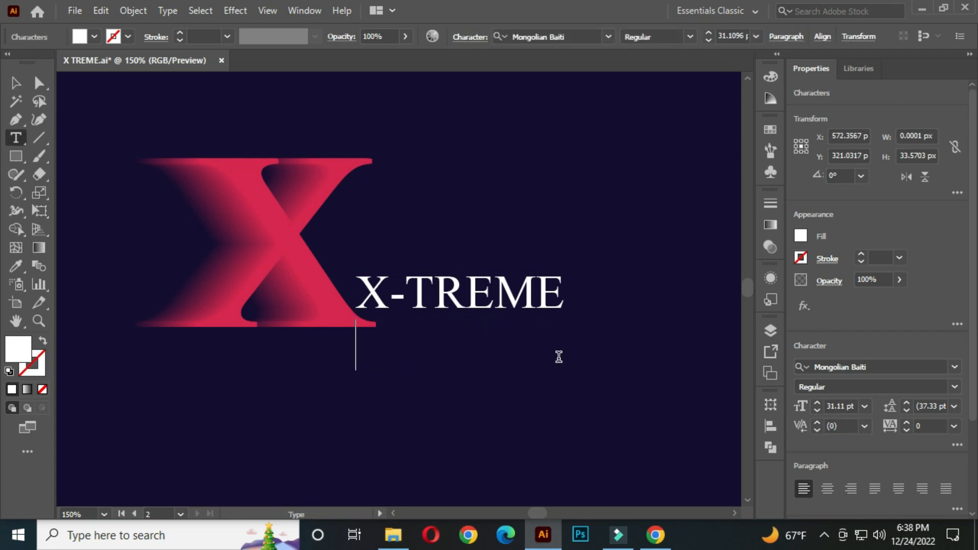
text(TAGLI)
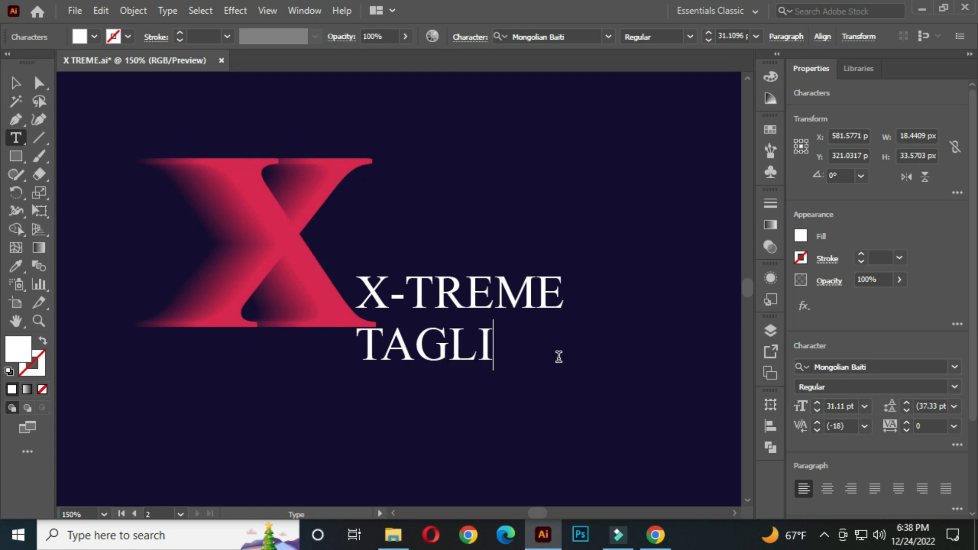
text(NE HERE)
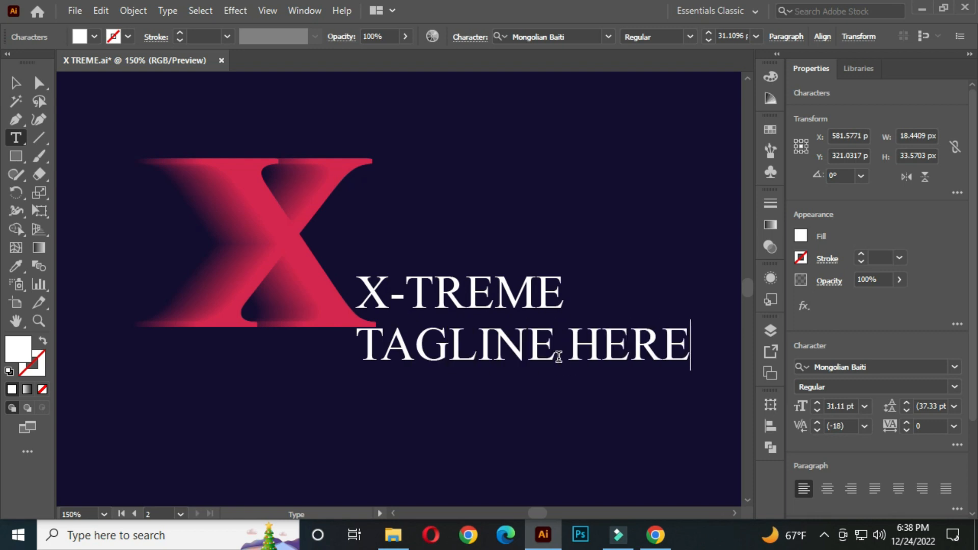
Scale the TAGLINE HERE text down to about 76 × 12 px and place it just beneath X-TREME.
click(16, 83)
drag(415, 351, 443, 344)
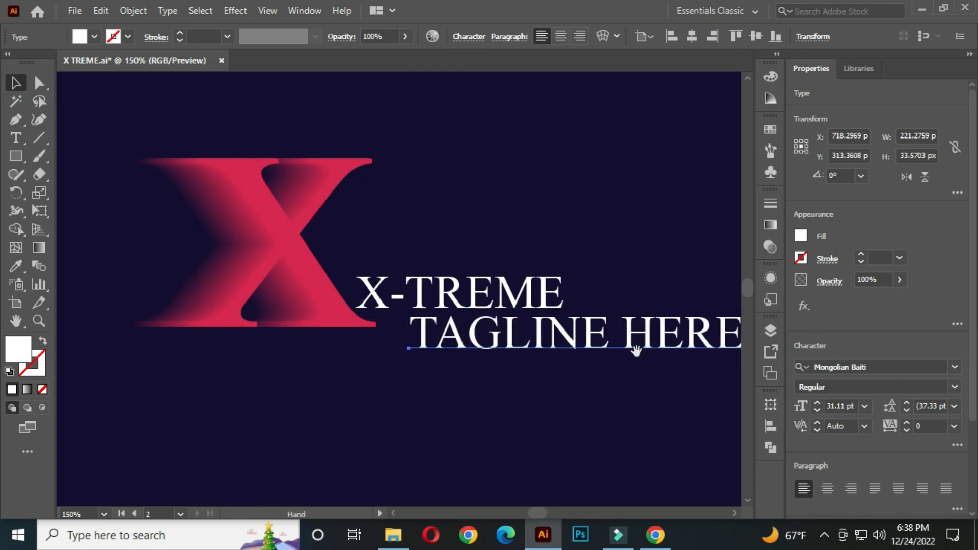
drag(634, 350, 539, 350)
drag(651, 359, 430, 325)
drag(324, 330, 427, 325)
scroll(427, 331, up, 1)
double_click(426, 321)
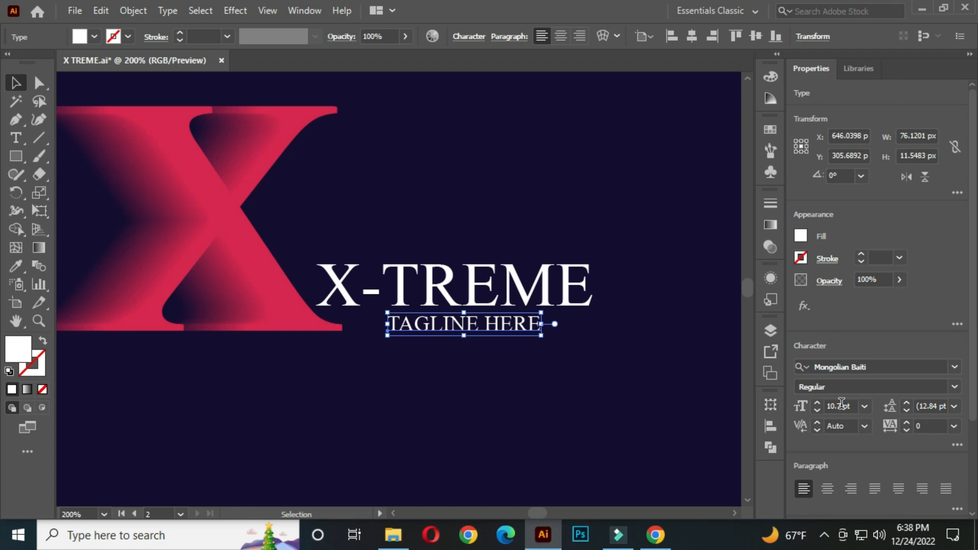
Set the tagline's font size to 8 pt and its tracking to 500.
click(842, 405)
text(8)
key(Return)
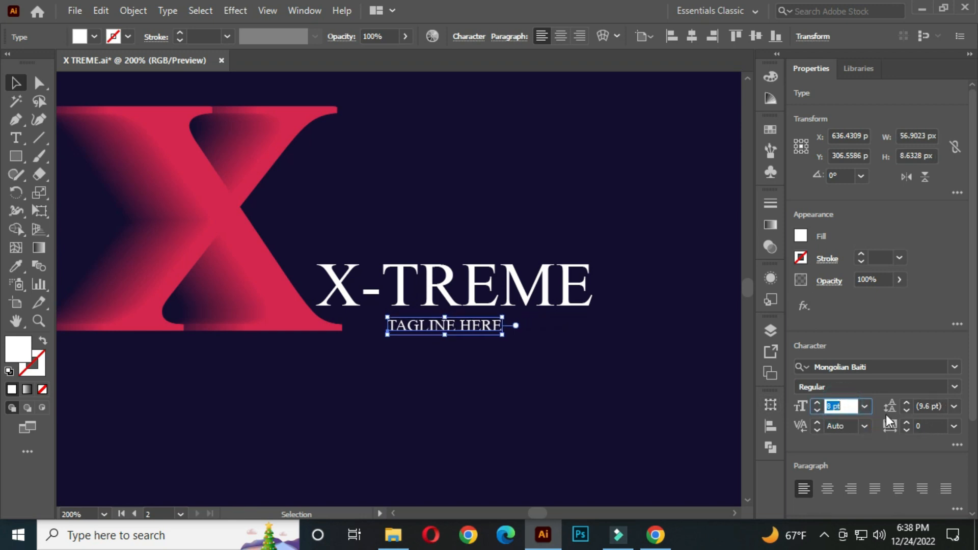
click(889, 426)
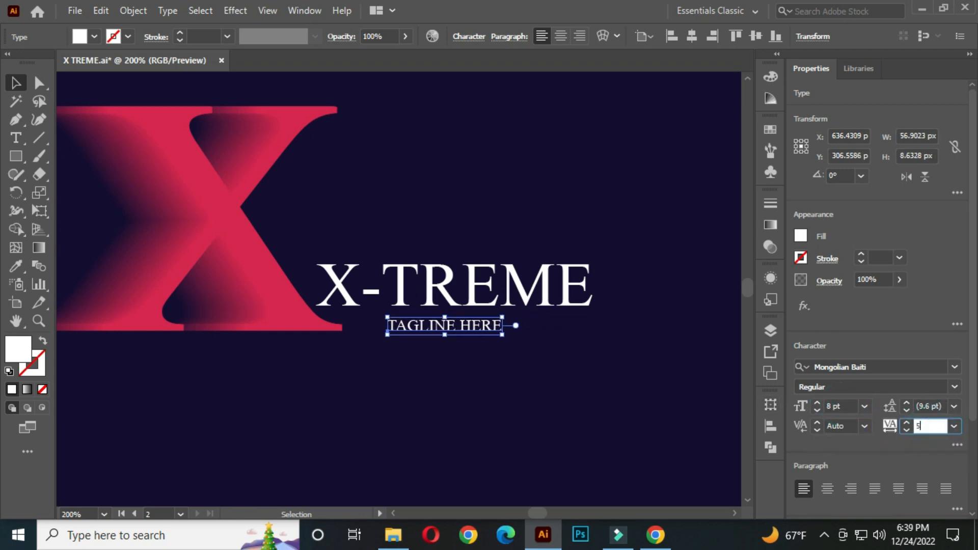
click(440, 365)
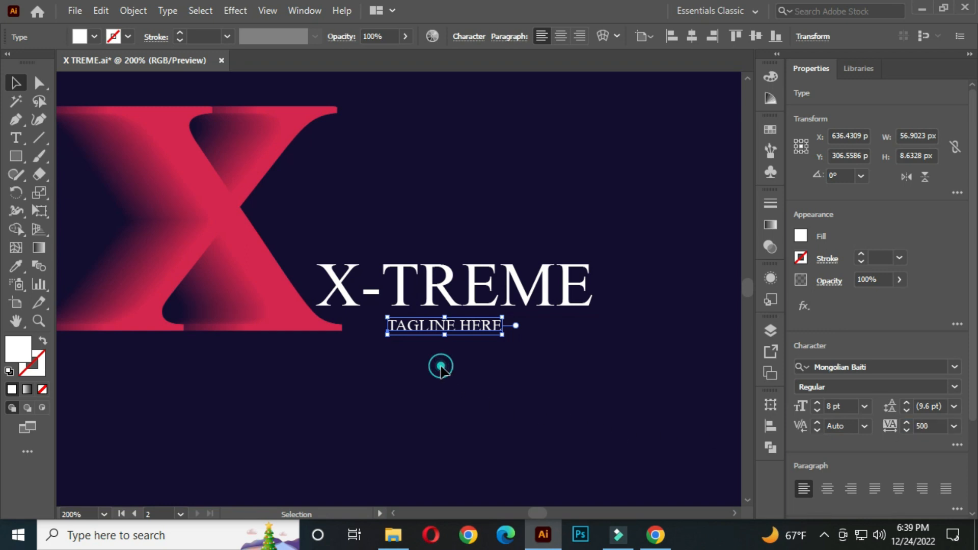
Nudge the tagline so its right edge lines up with the end of the X-TREME text.
click(445, 332)
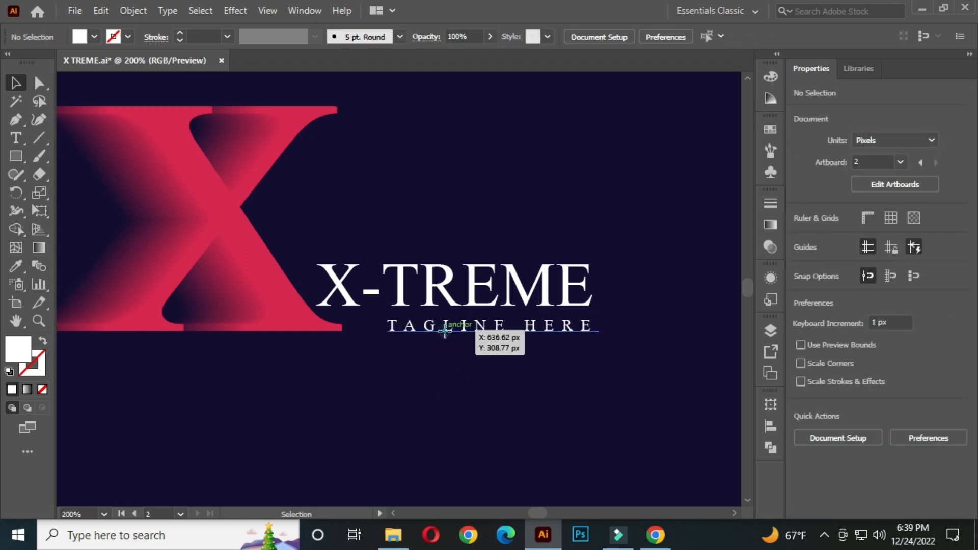
drag(445, 332, 447, 334)
click(418, 365)
scroll(418, 366, down, 2)
drag(417, 405, 423, 348)
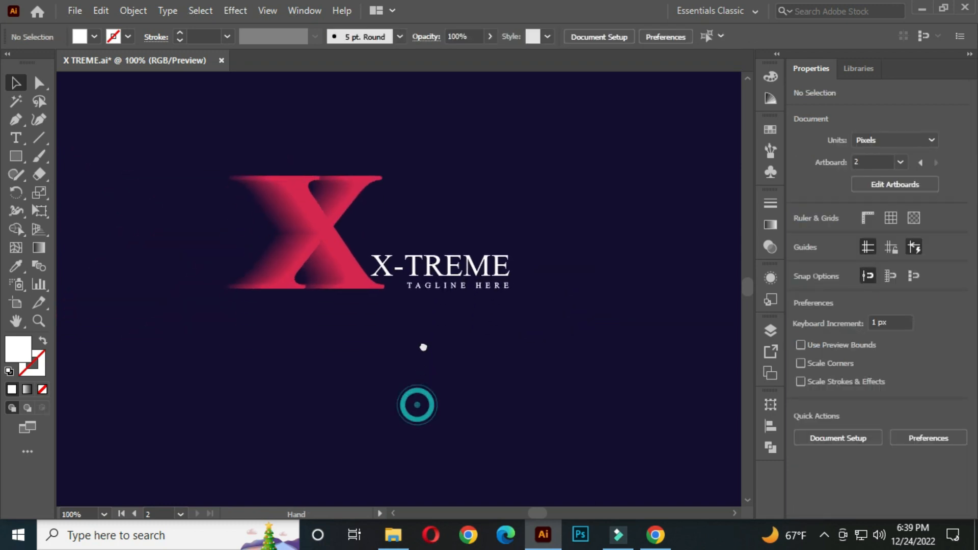